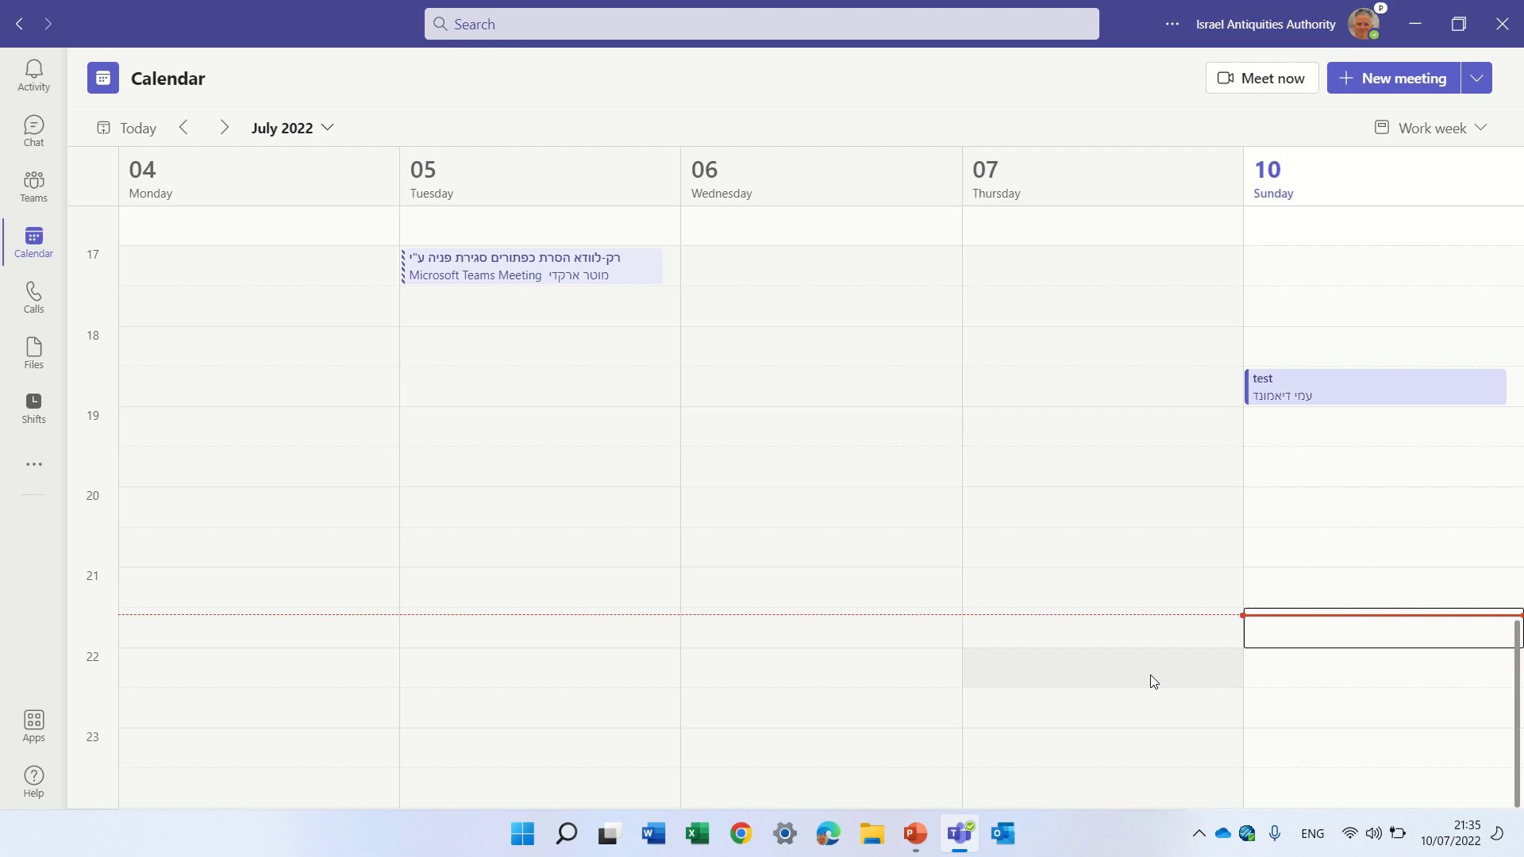
Step: Create a new meeting titled "demo" with test2 as a required attendee and send the invitation
click(1395, 89)
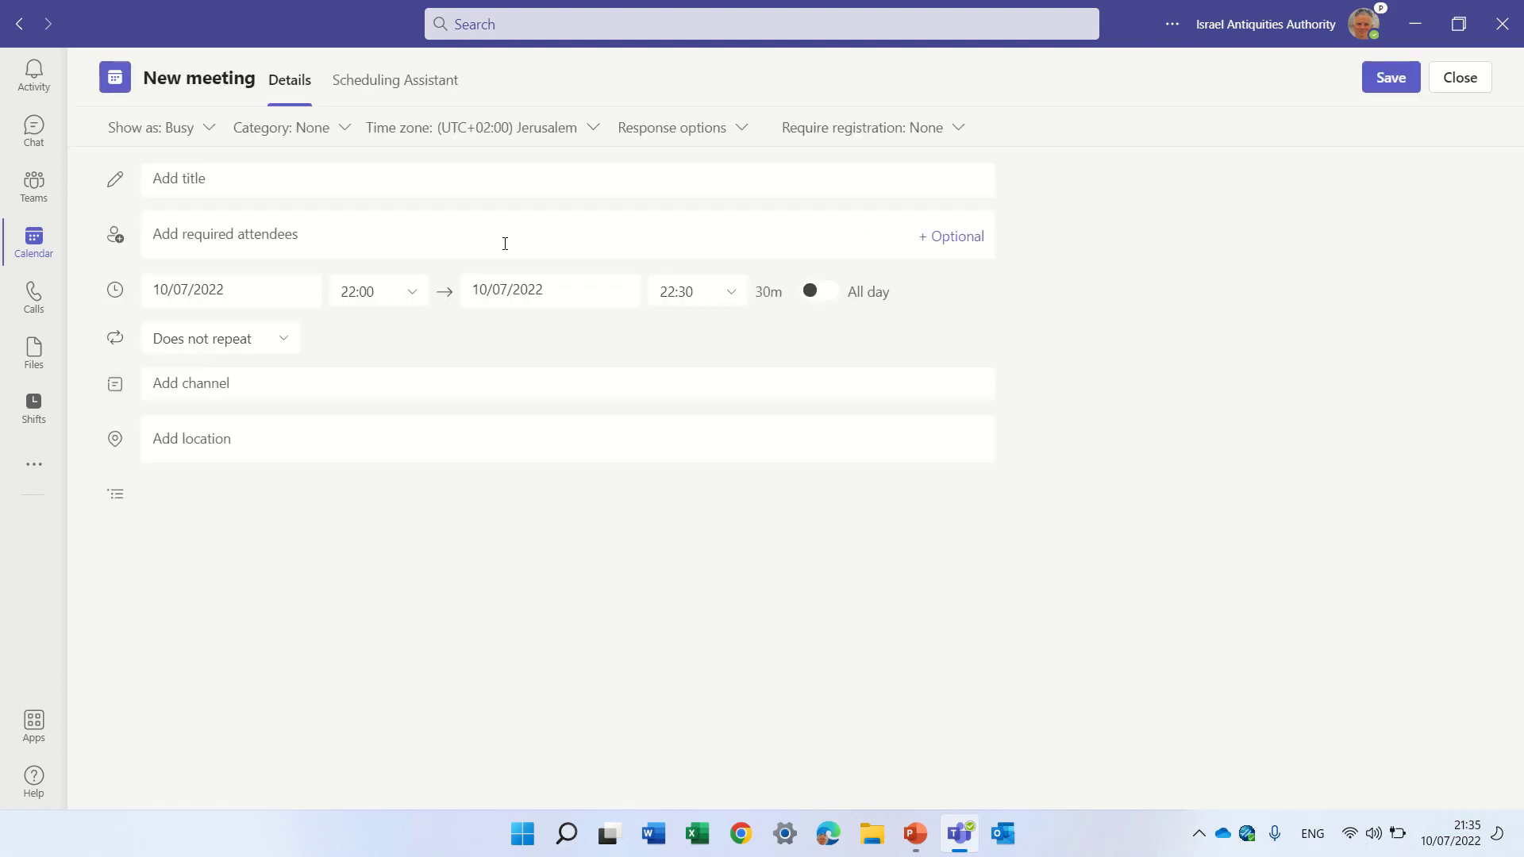
text(demo)
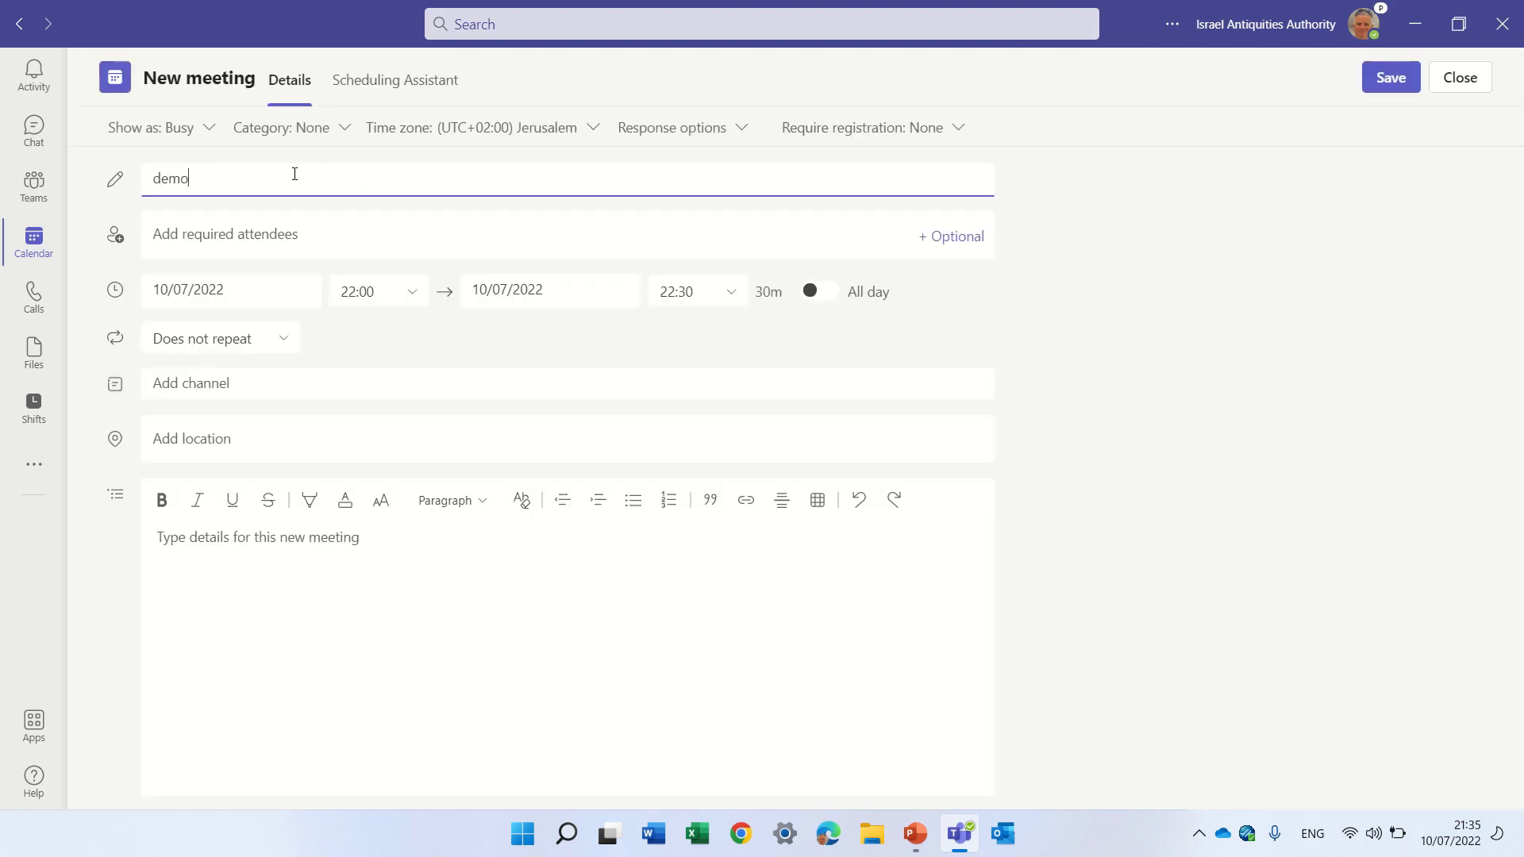
click(276, 238)
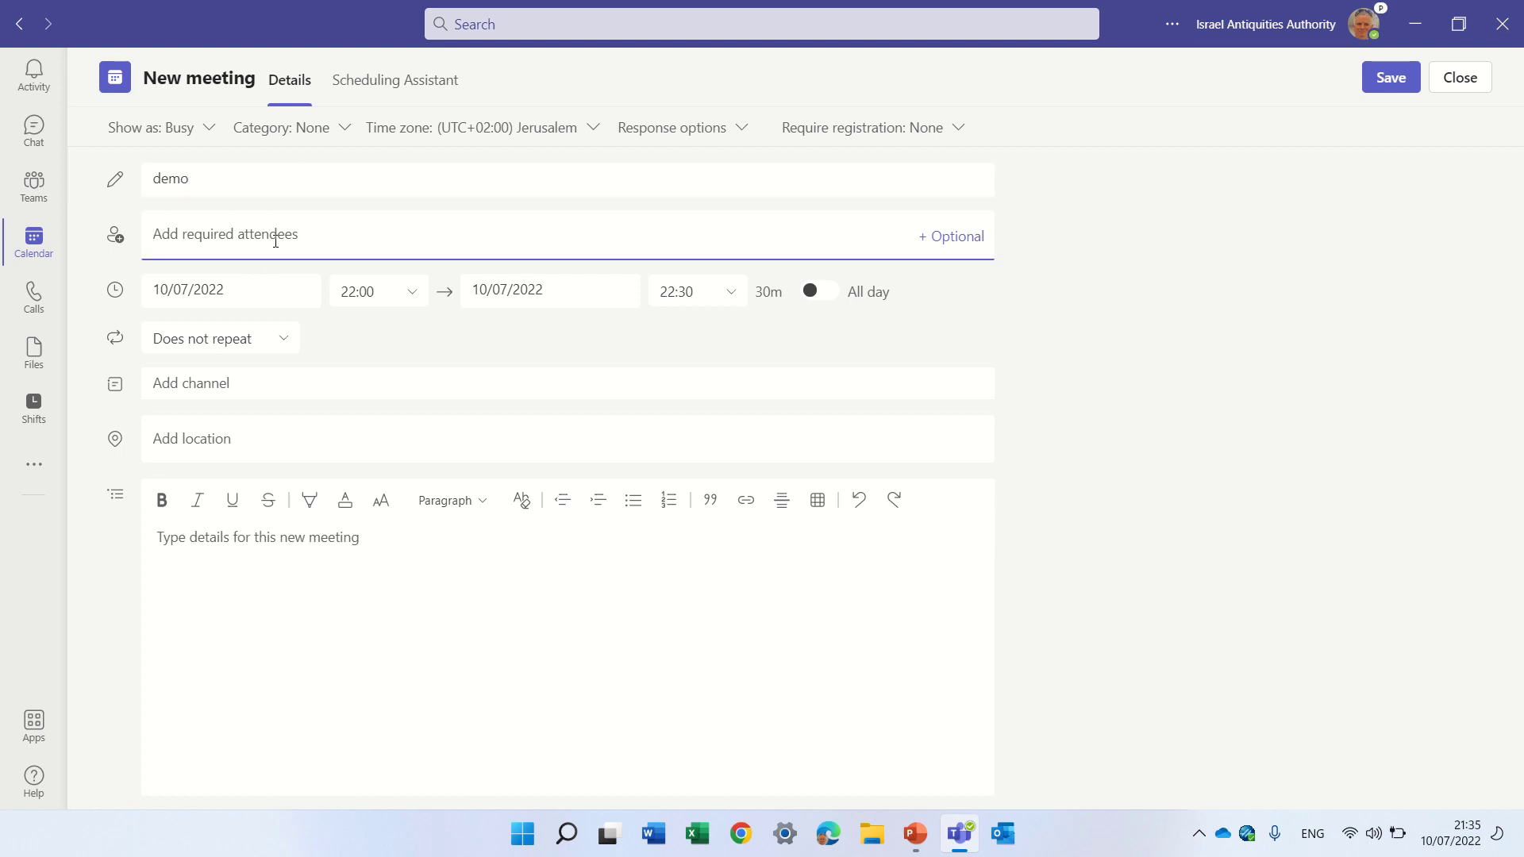
text(dd)
key(BackSpace)
key(BackSpace)
text(test2)
click(205, 284)
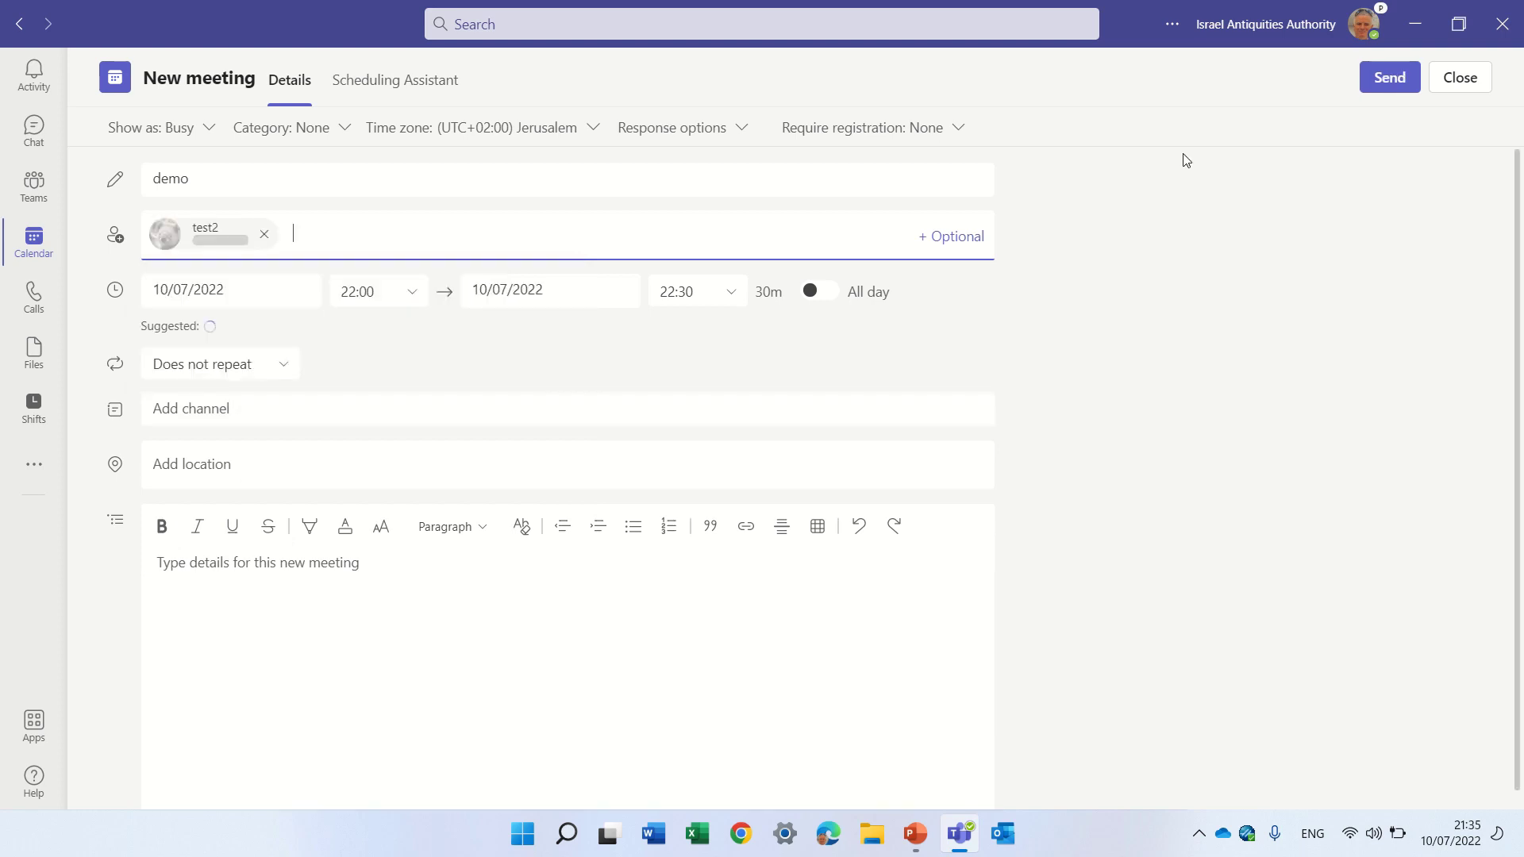
click(1386, 77)
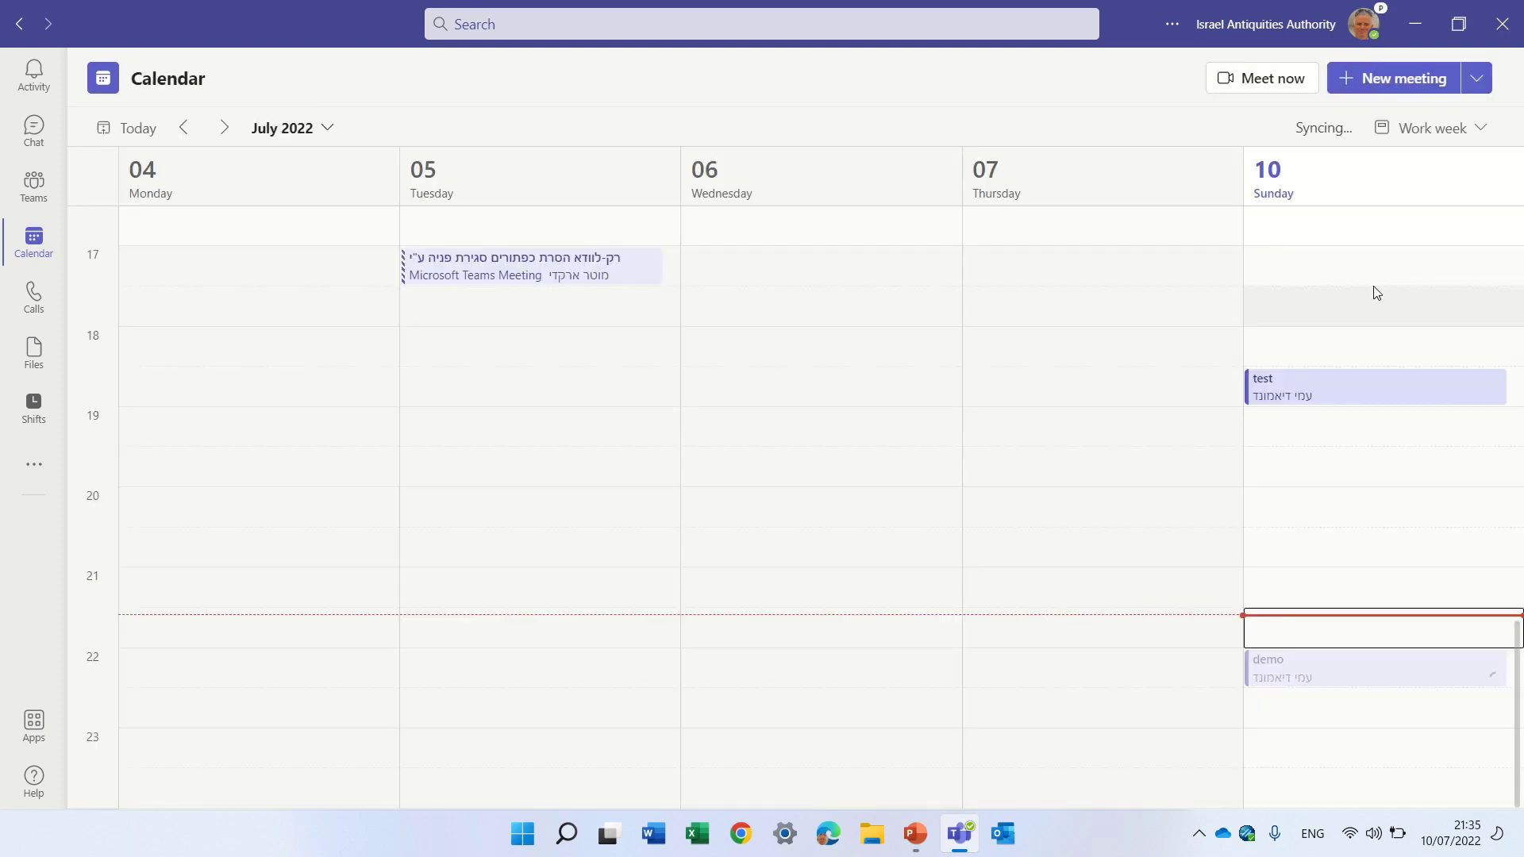
Step: Join the demo meeting from the calendar with the camera turned off and computer audio in use
click(1326, 674)
click(976, 588)
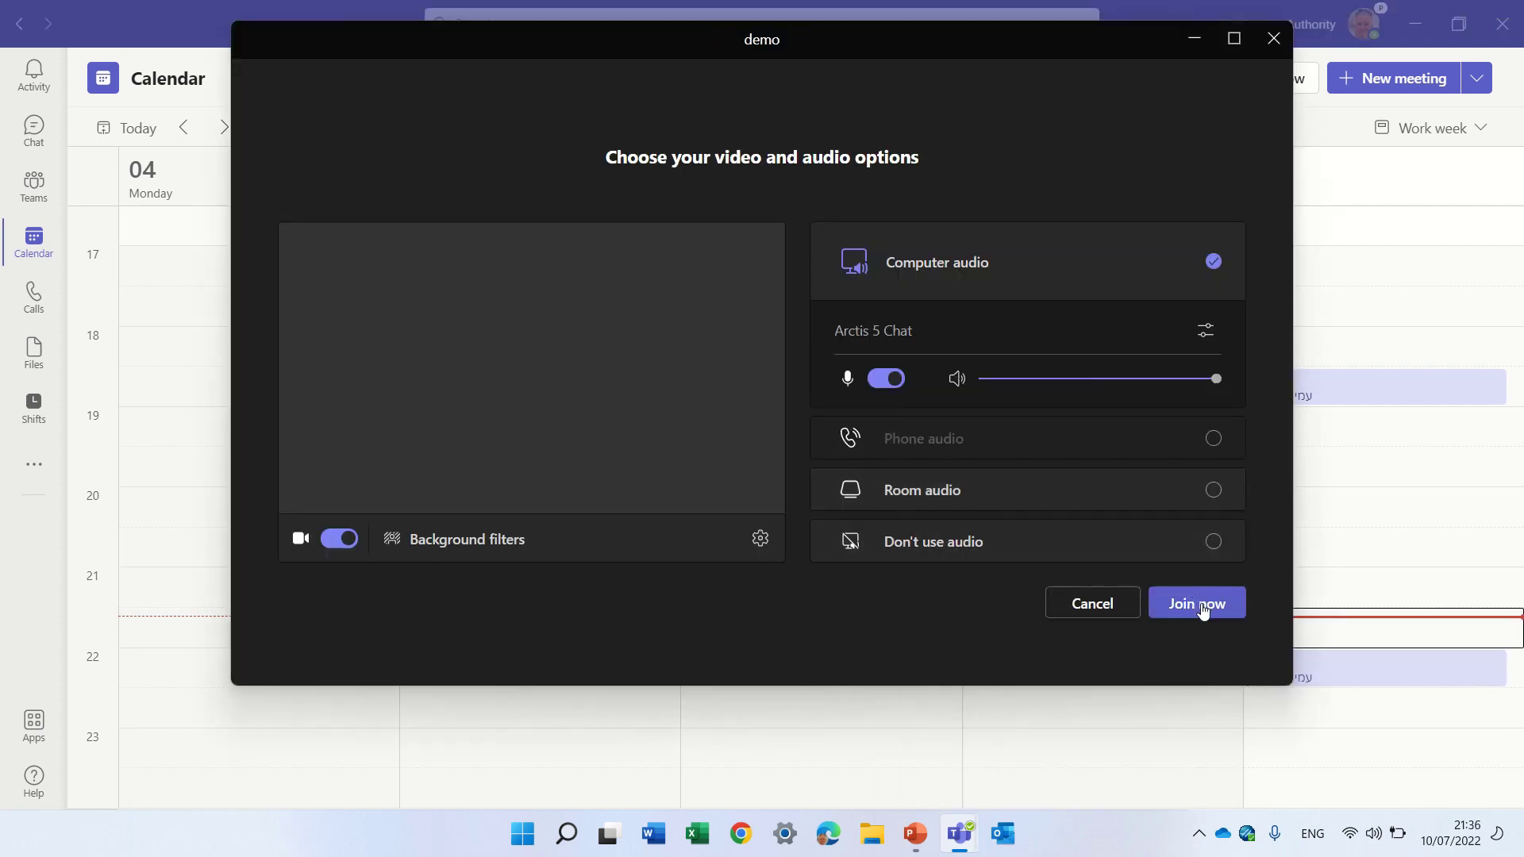
click(333, 542)
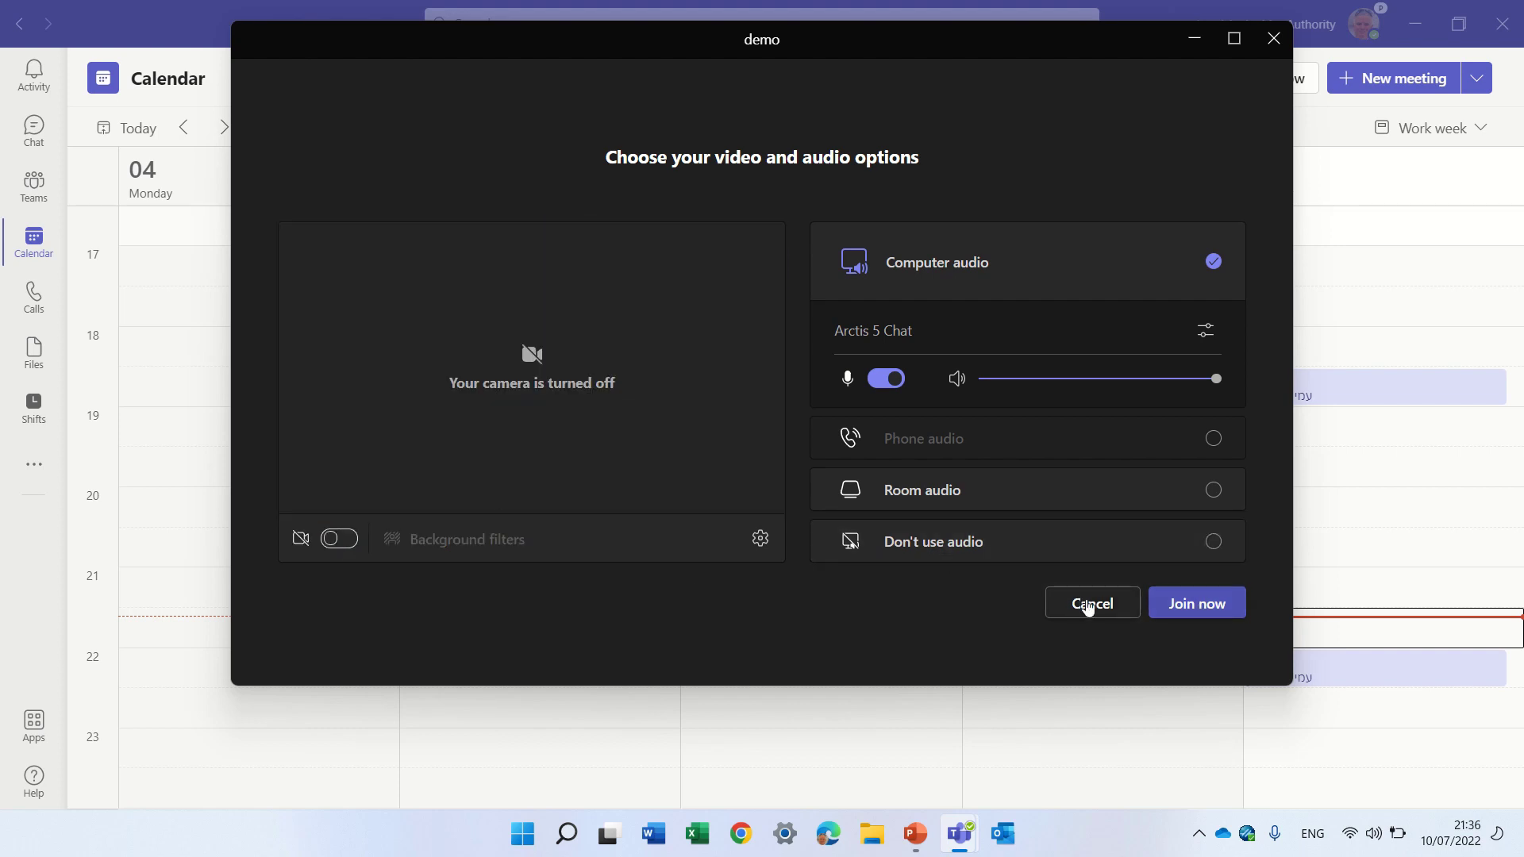
click(1187, 612)
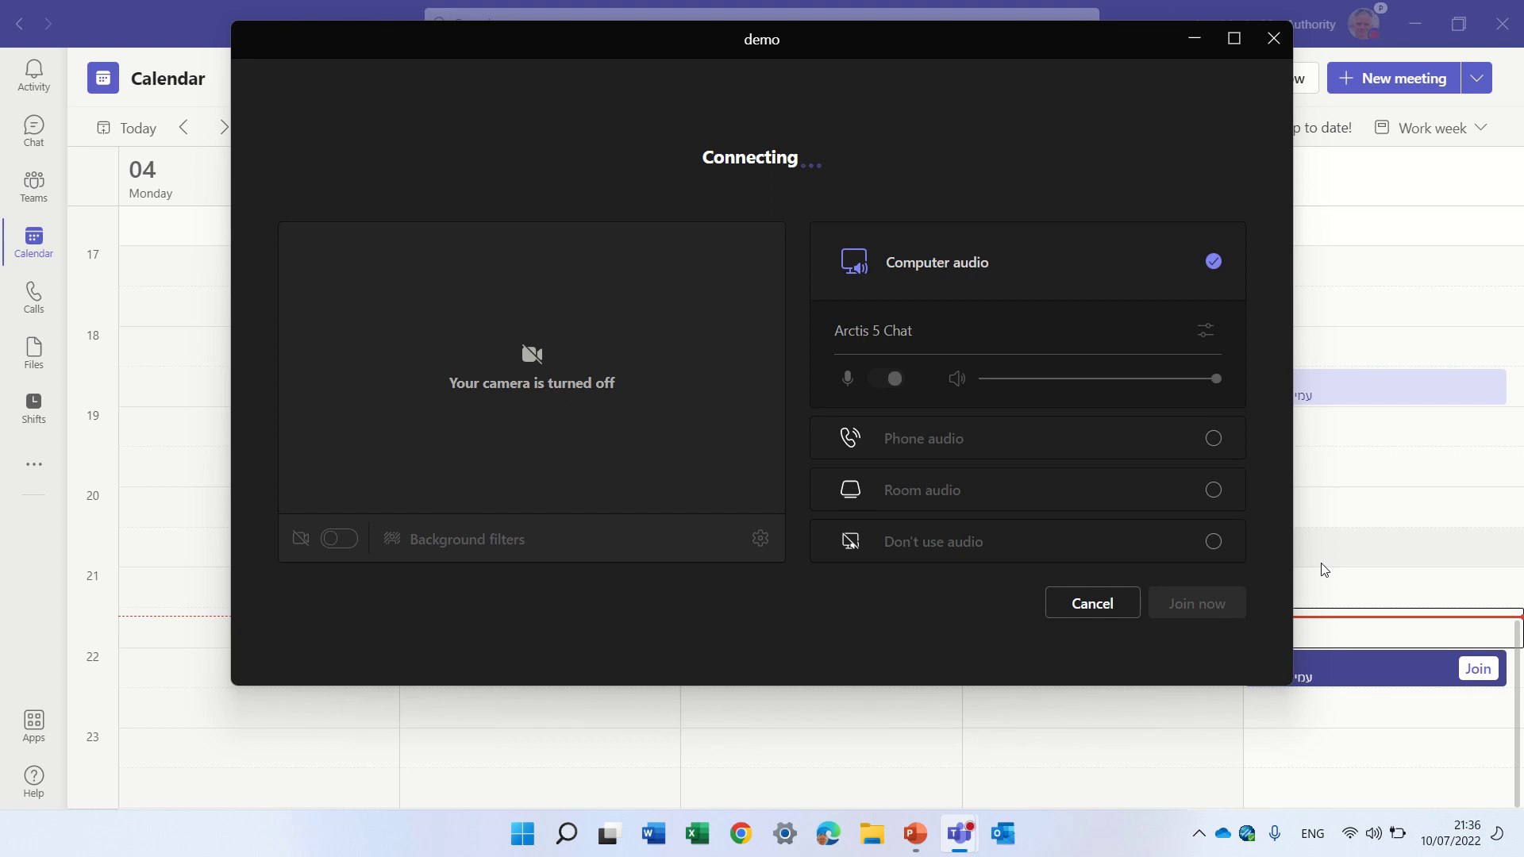
Step: Maximize the meeting window and turn on Speaker Coach for the meeting
click(1234, 38)
click(1164, 68)
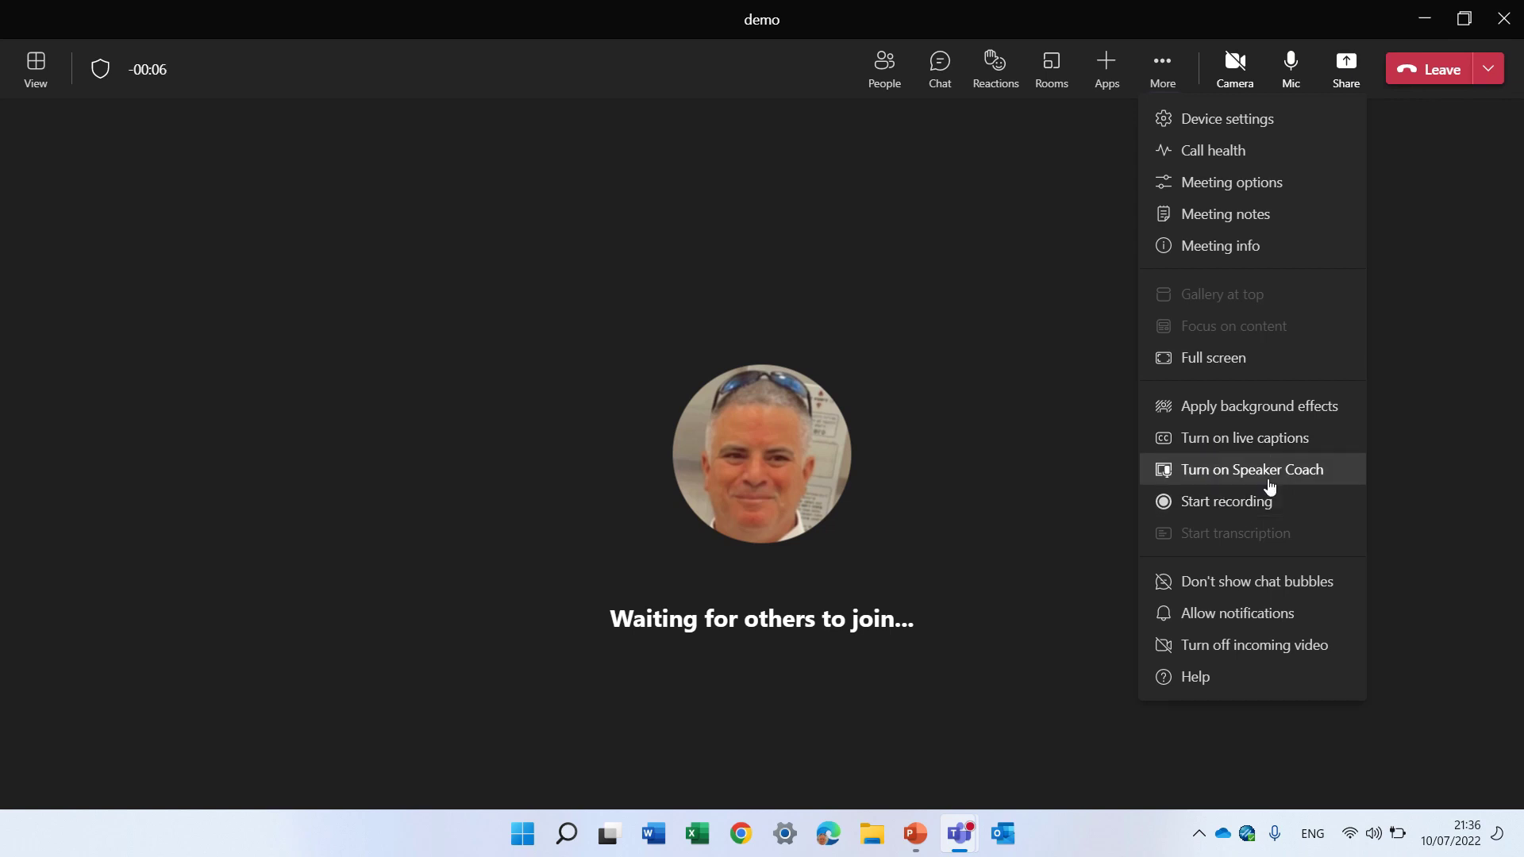
click(1270, 486)
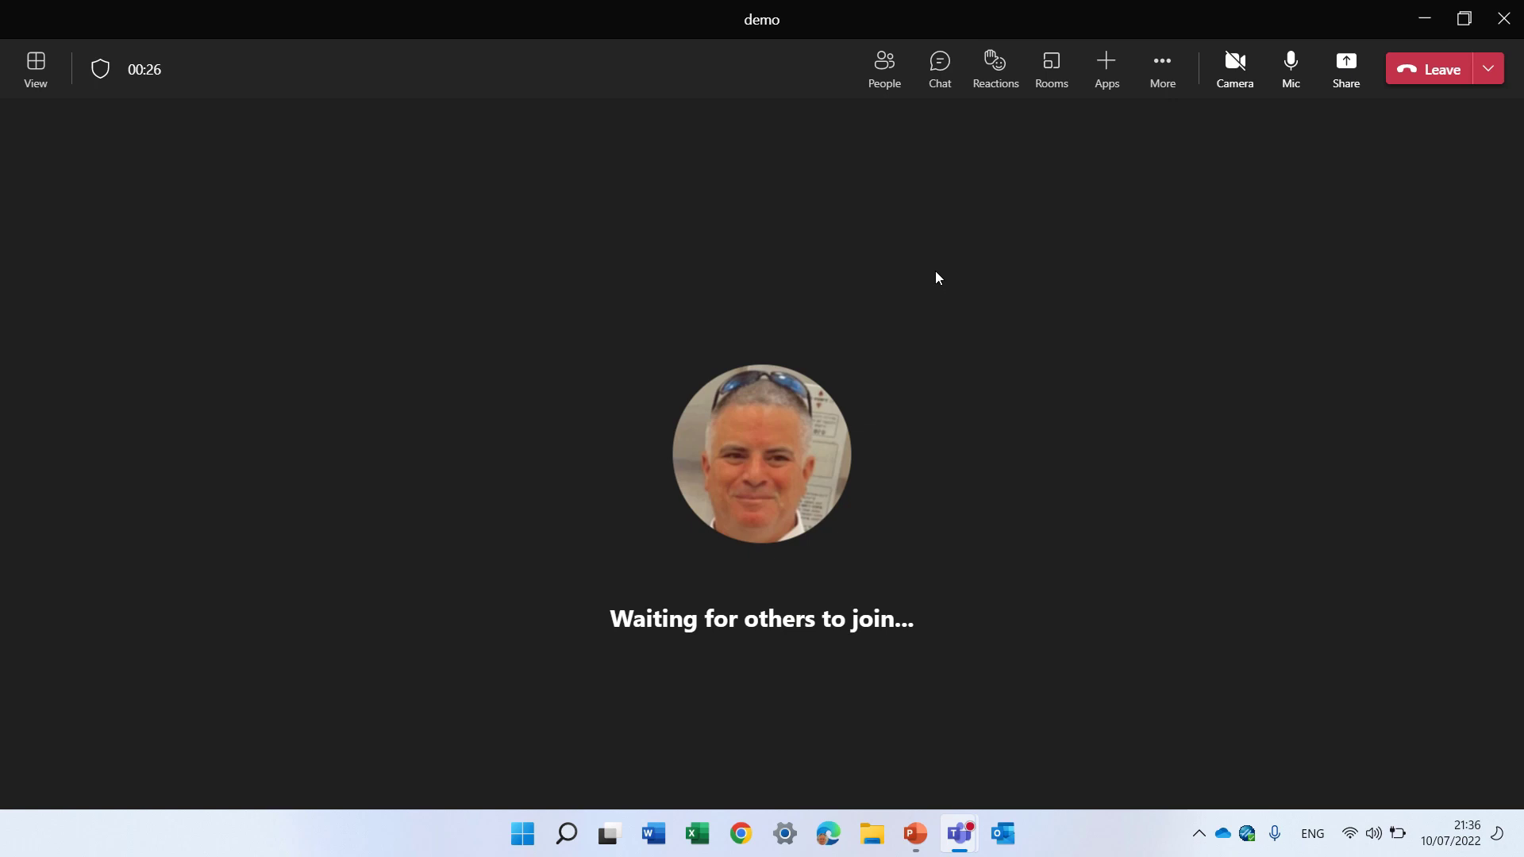
Step: Turn off Speaker Coach and end the demo meeting for everyone
click(1161, 79)
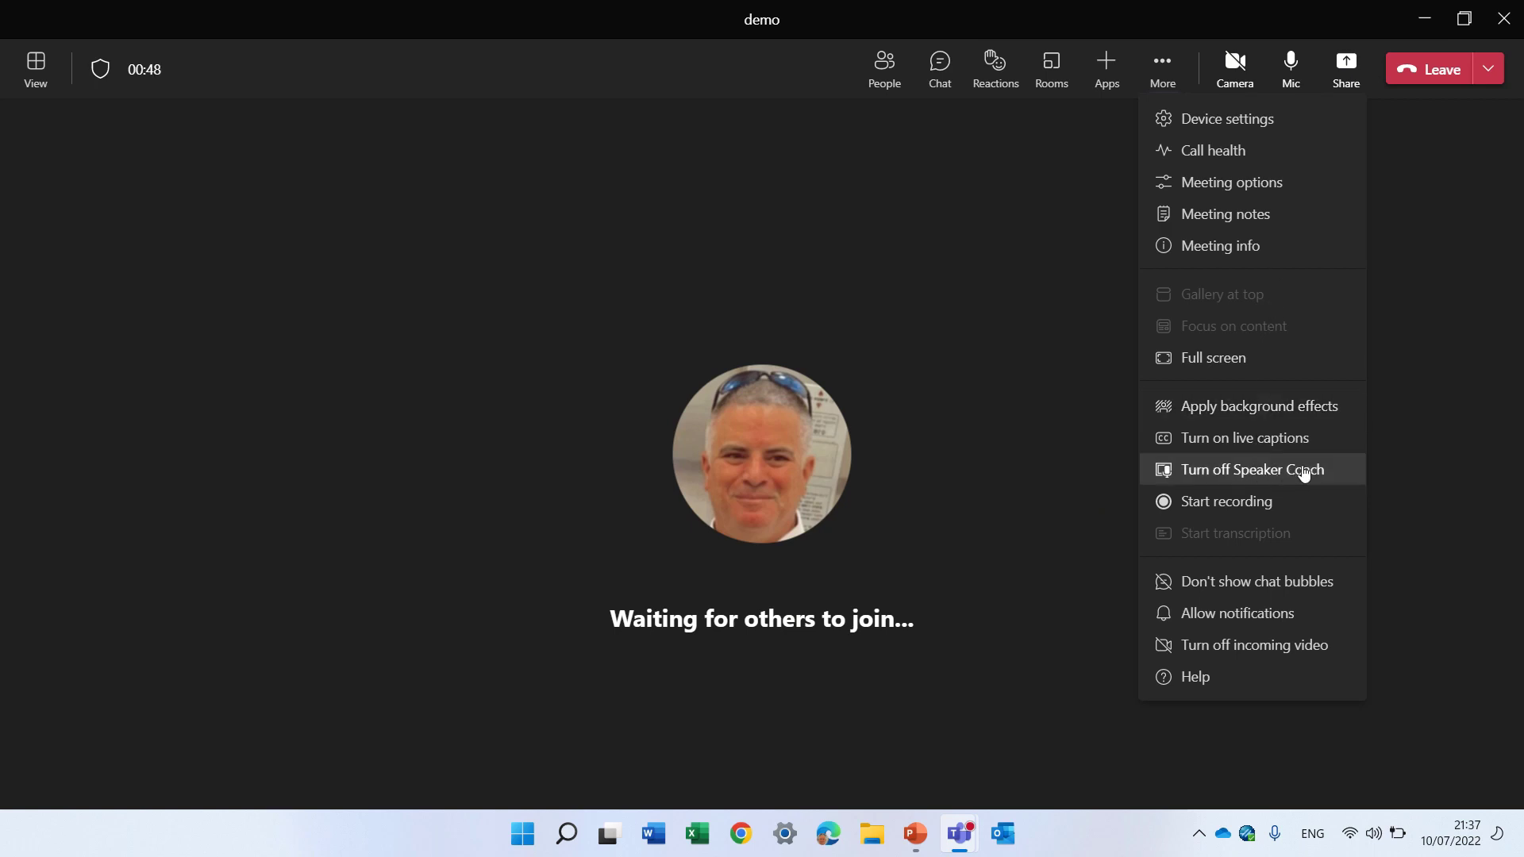
click(1304, 473)
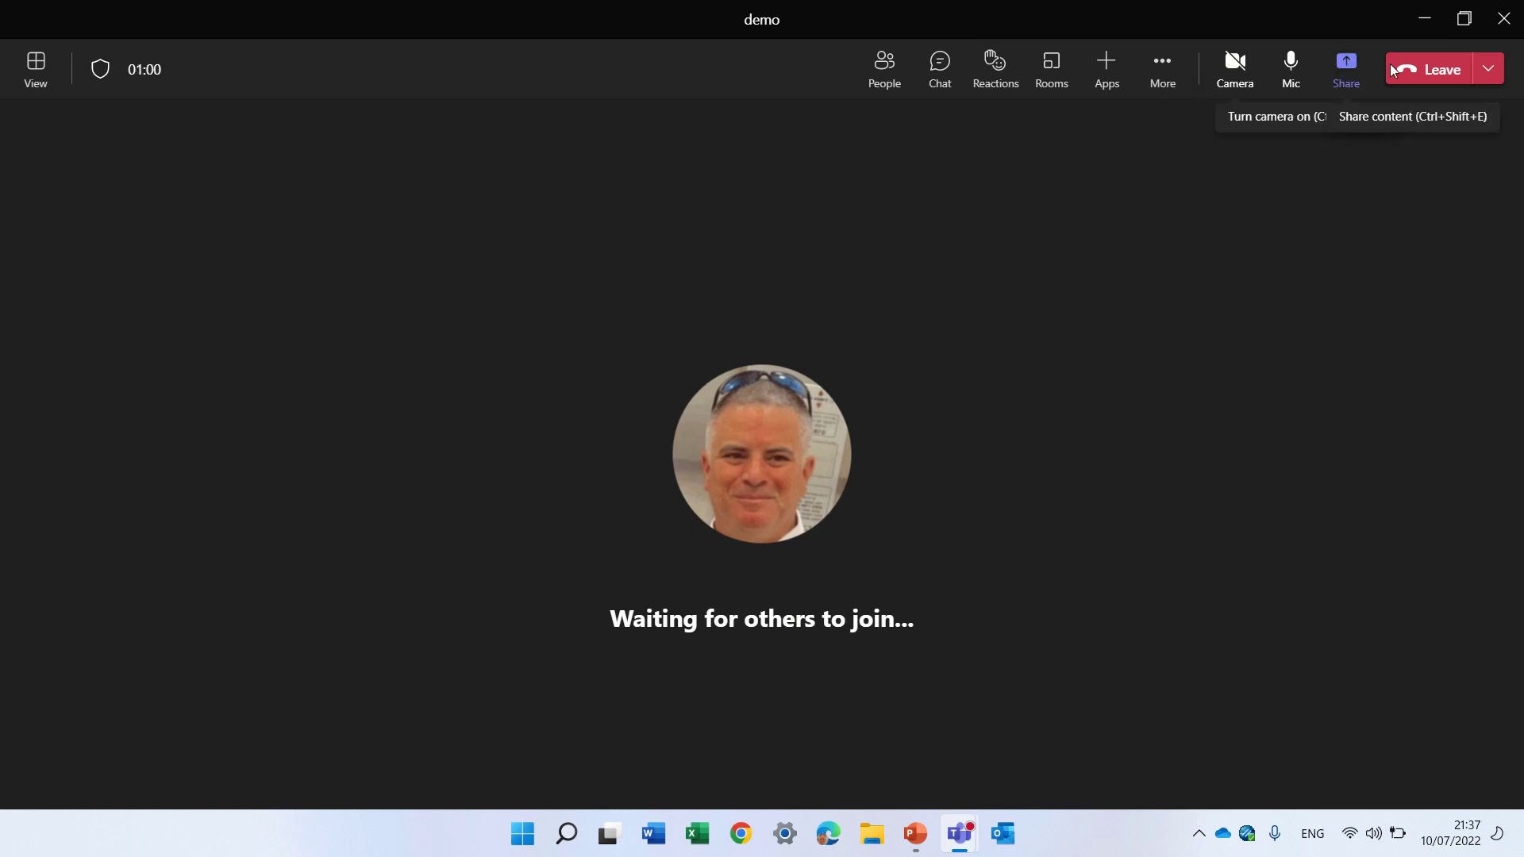
click(1487, 76)
click(1431, 145)
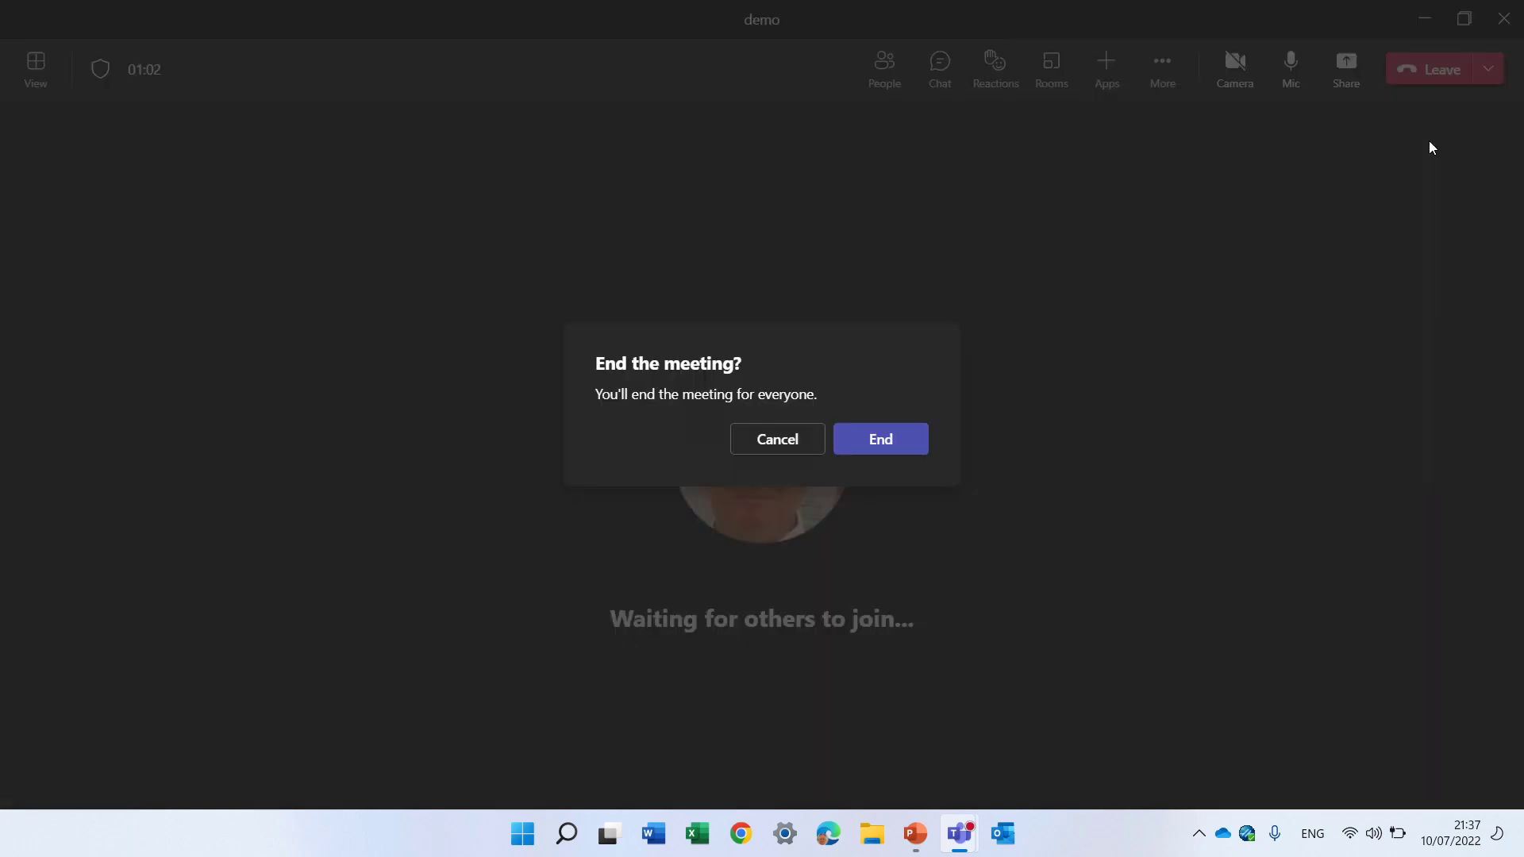
click(908, 435)
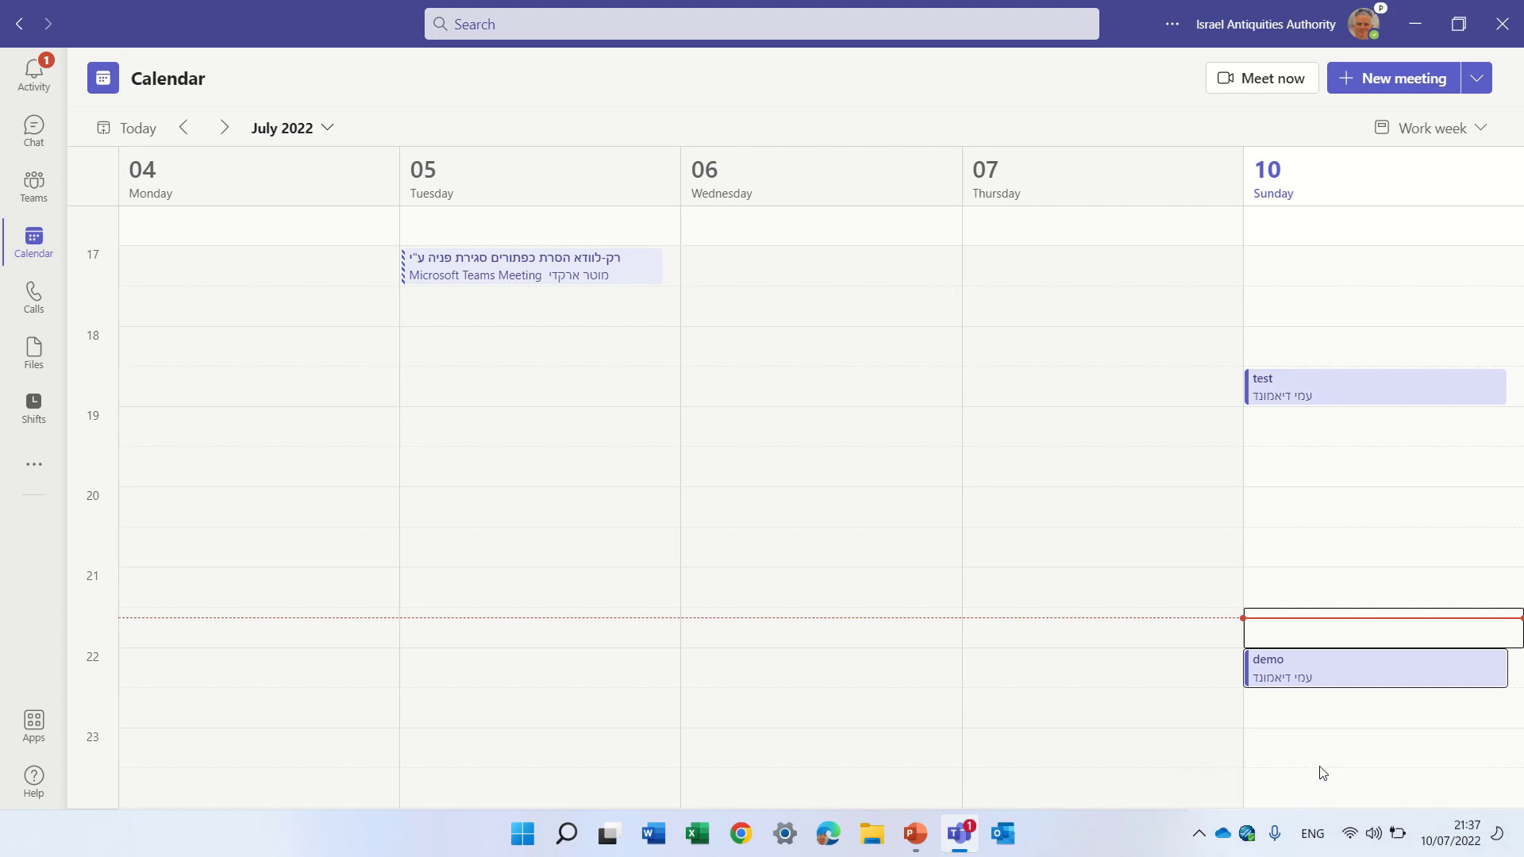
Step: Open the demo meeting's Speaker Coach report from the activity feed and review its Pace suggestion, including "Speed up a bit"
click(44, 94)
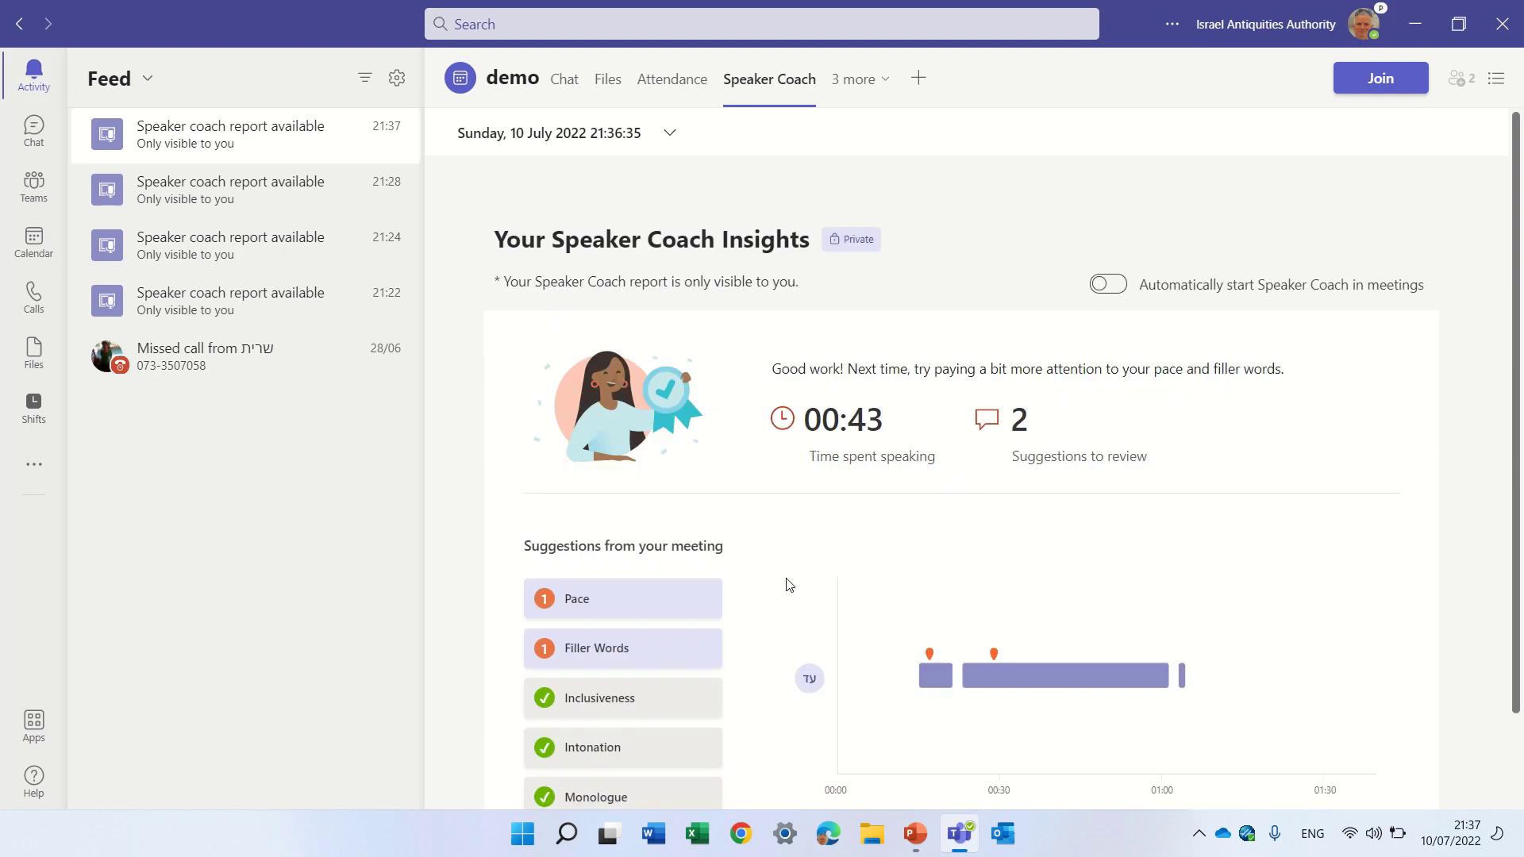
scroll(1511, 371, down, 2)
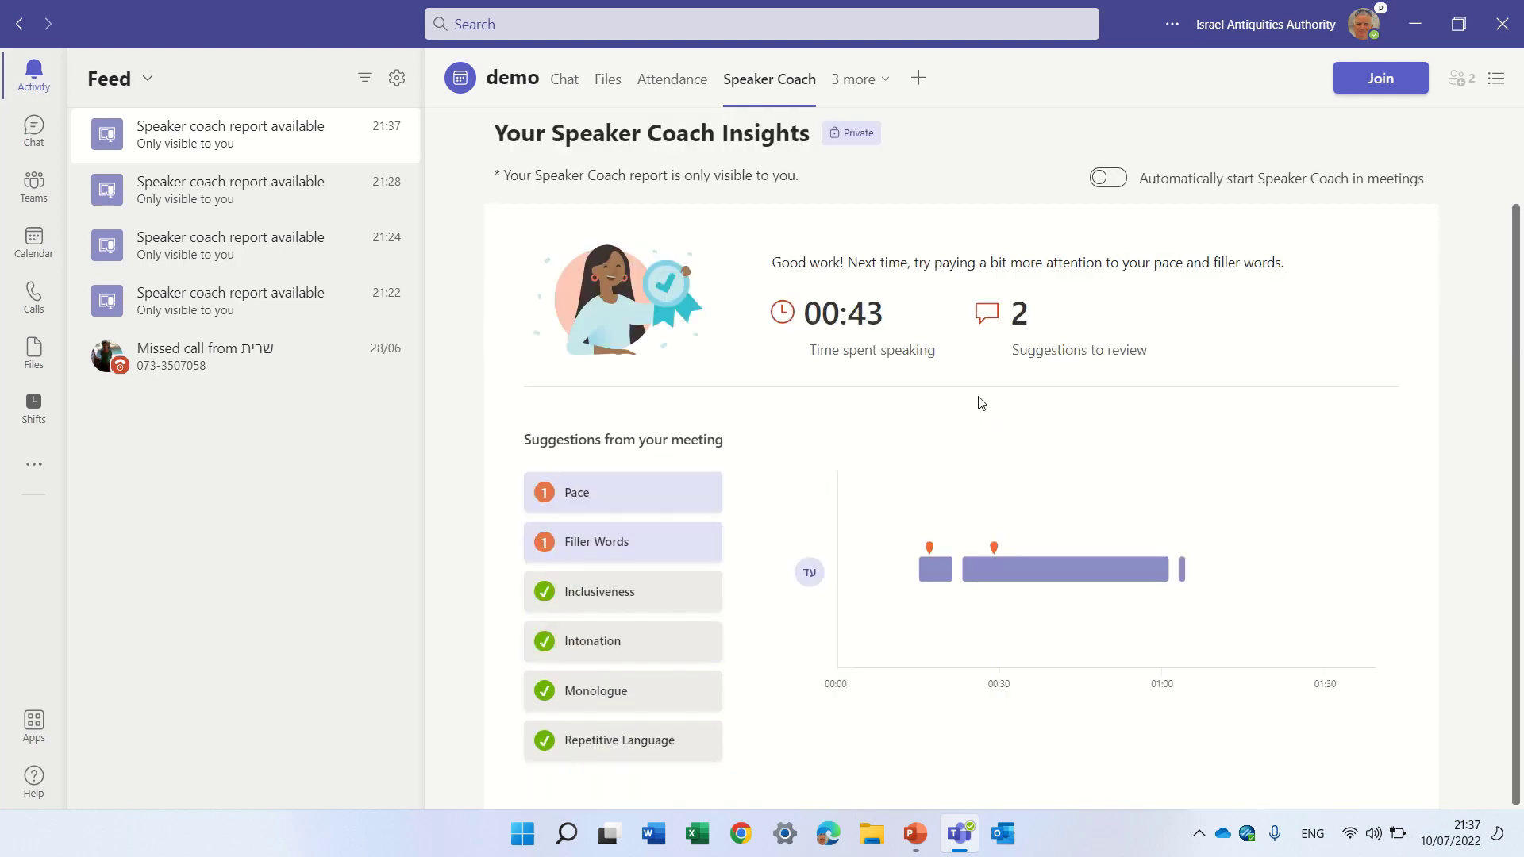
click(616, 498)
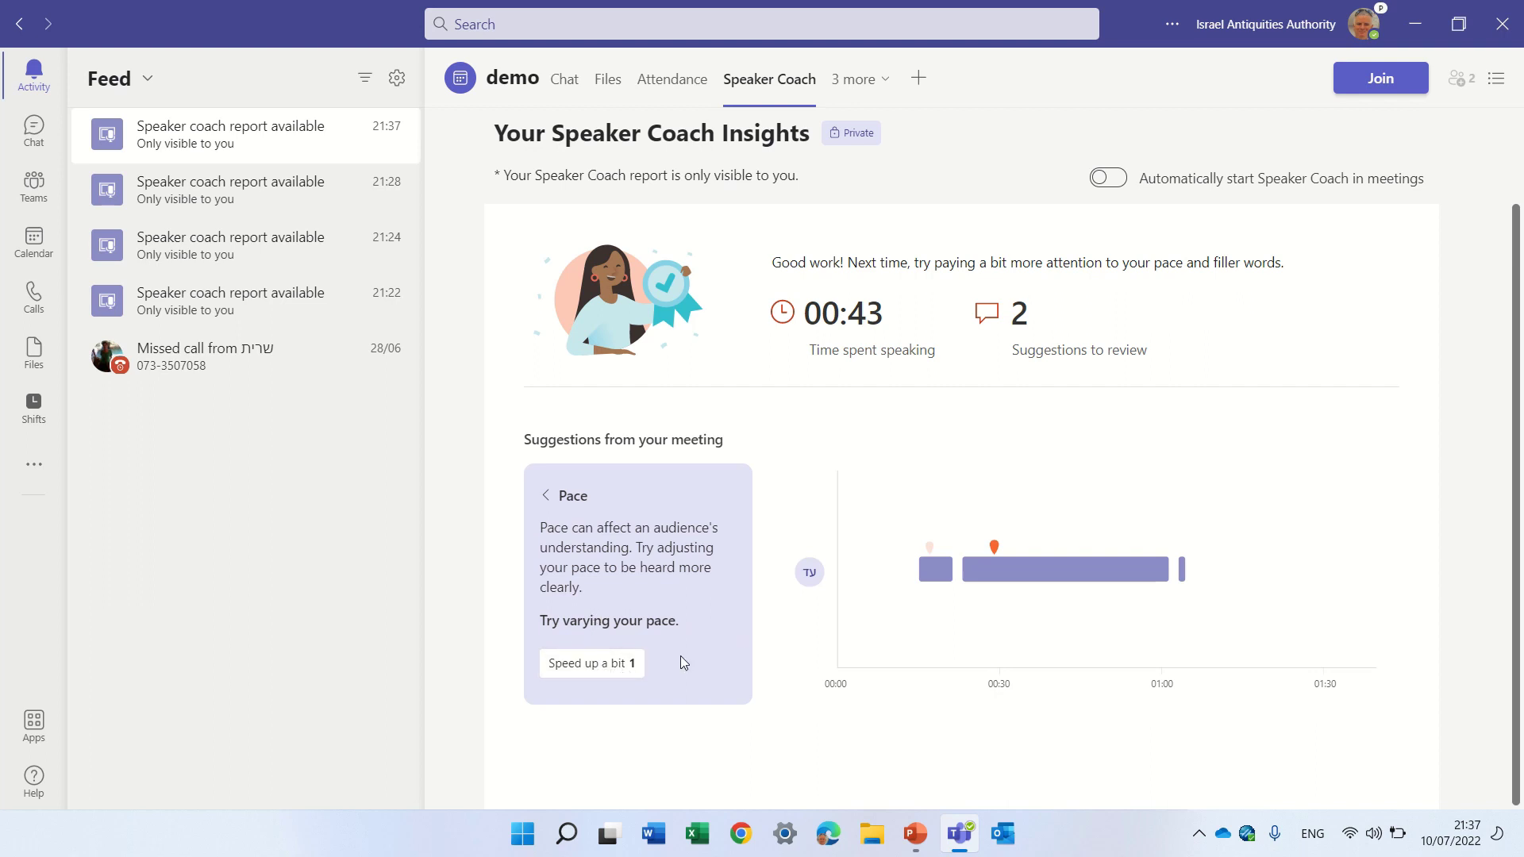
click(623, 669)
click(546, 497)
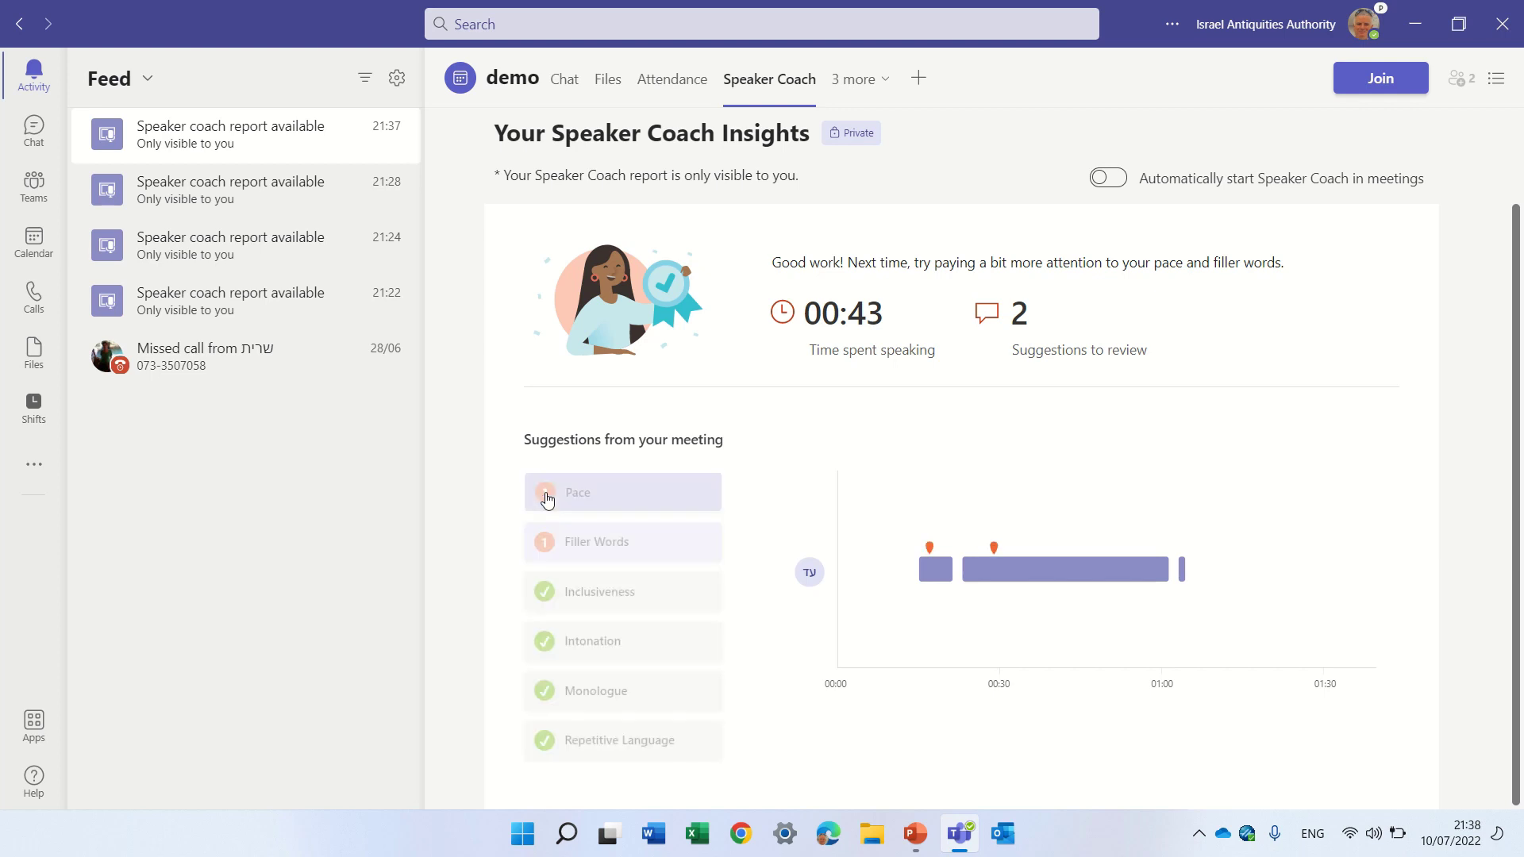
Step: Review the Filler Words suggestion and highlight the word "uhh" on the speaking timeline
click(613, 546)
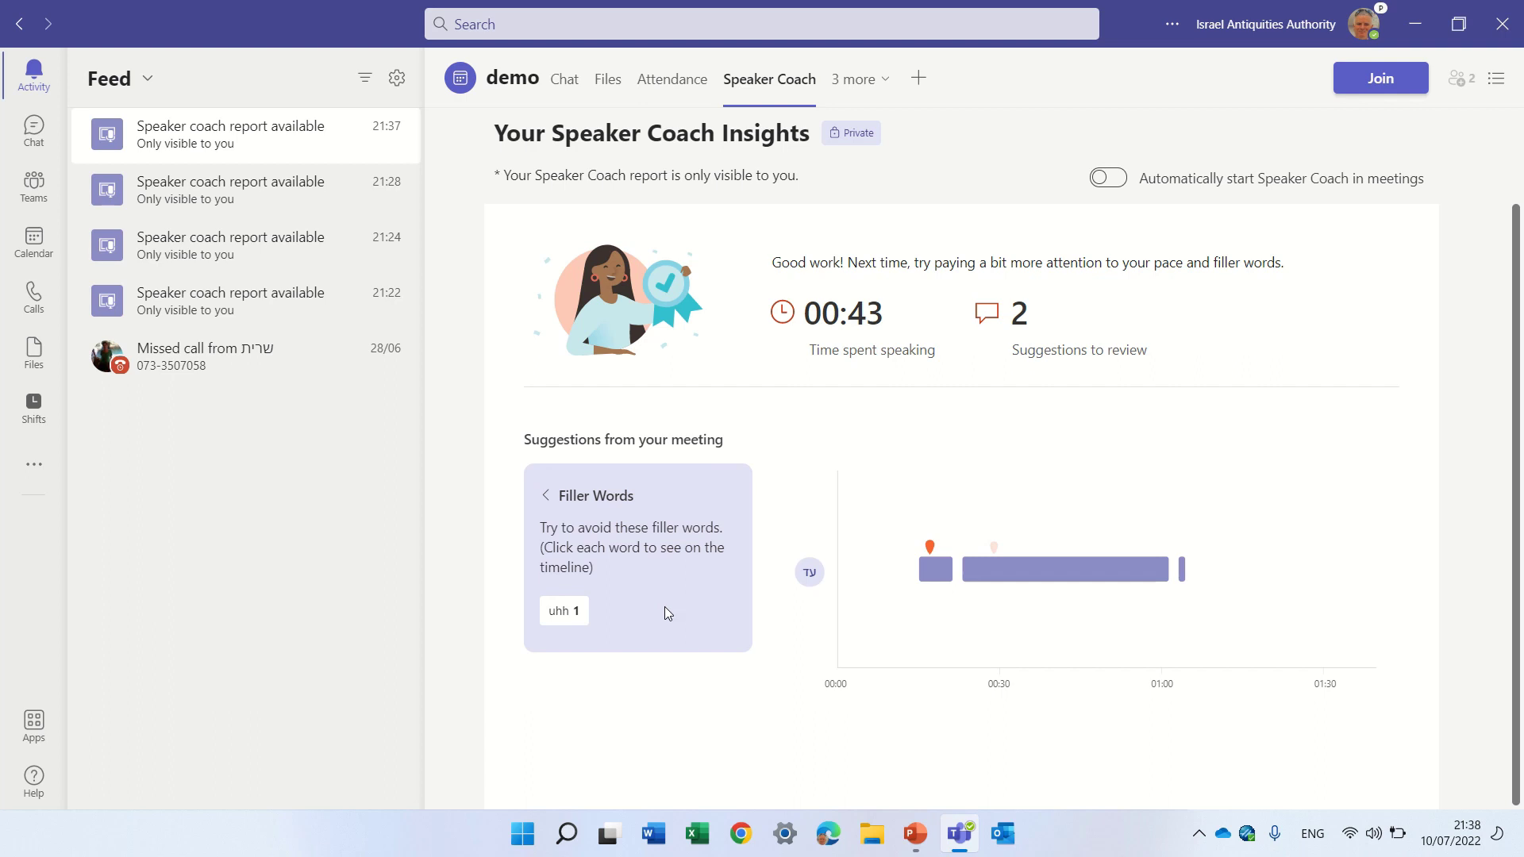
click(567, 615)
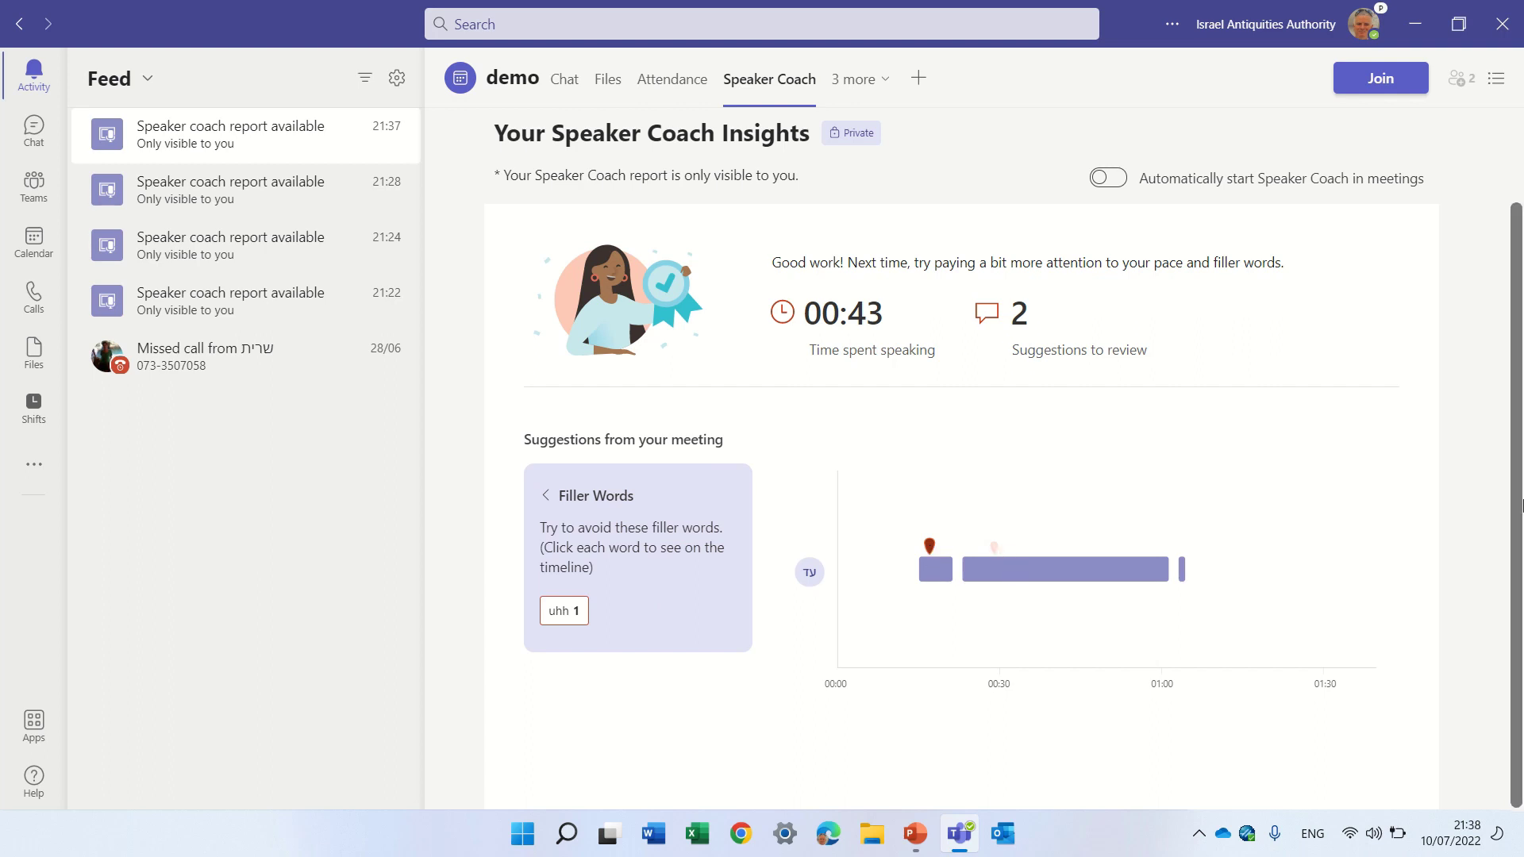
drag(1522, 600, 1522, 444)
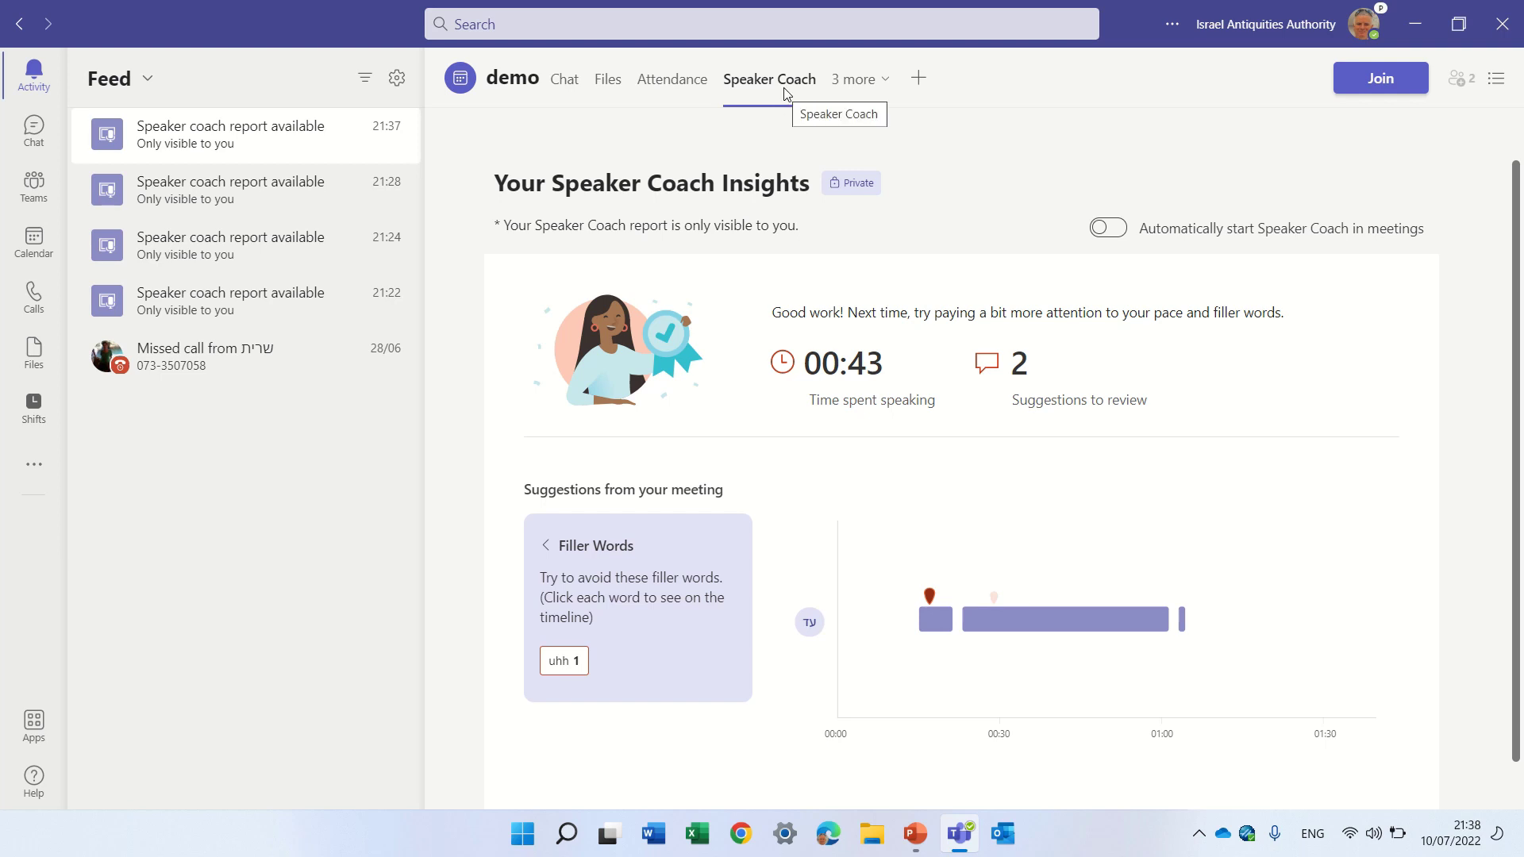
Step: Open the Speaker Coach report from the demo meeting's chat and view the list of available report dates
click(566, 83)
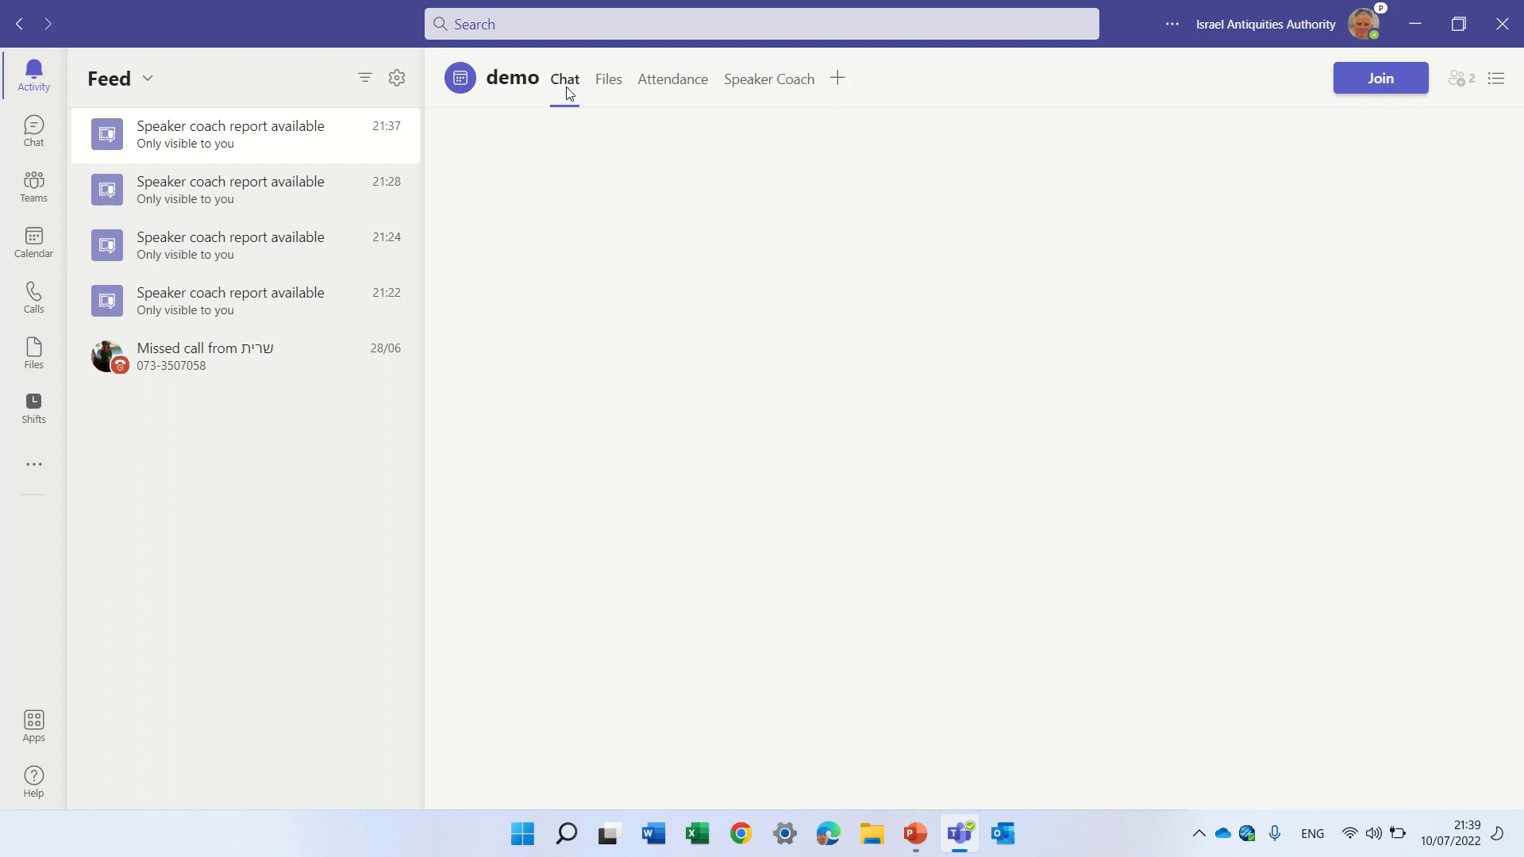
click(33, 130)
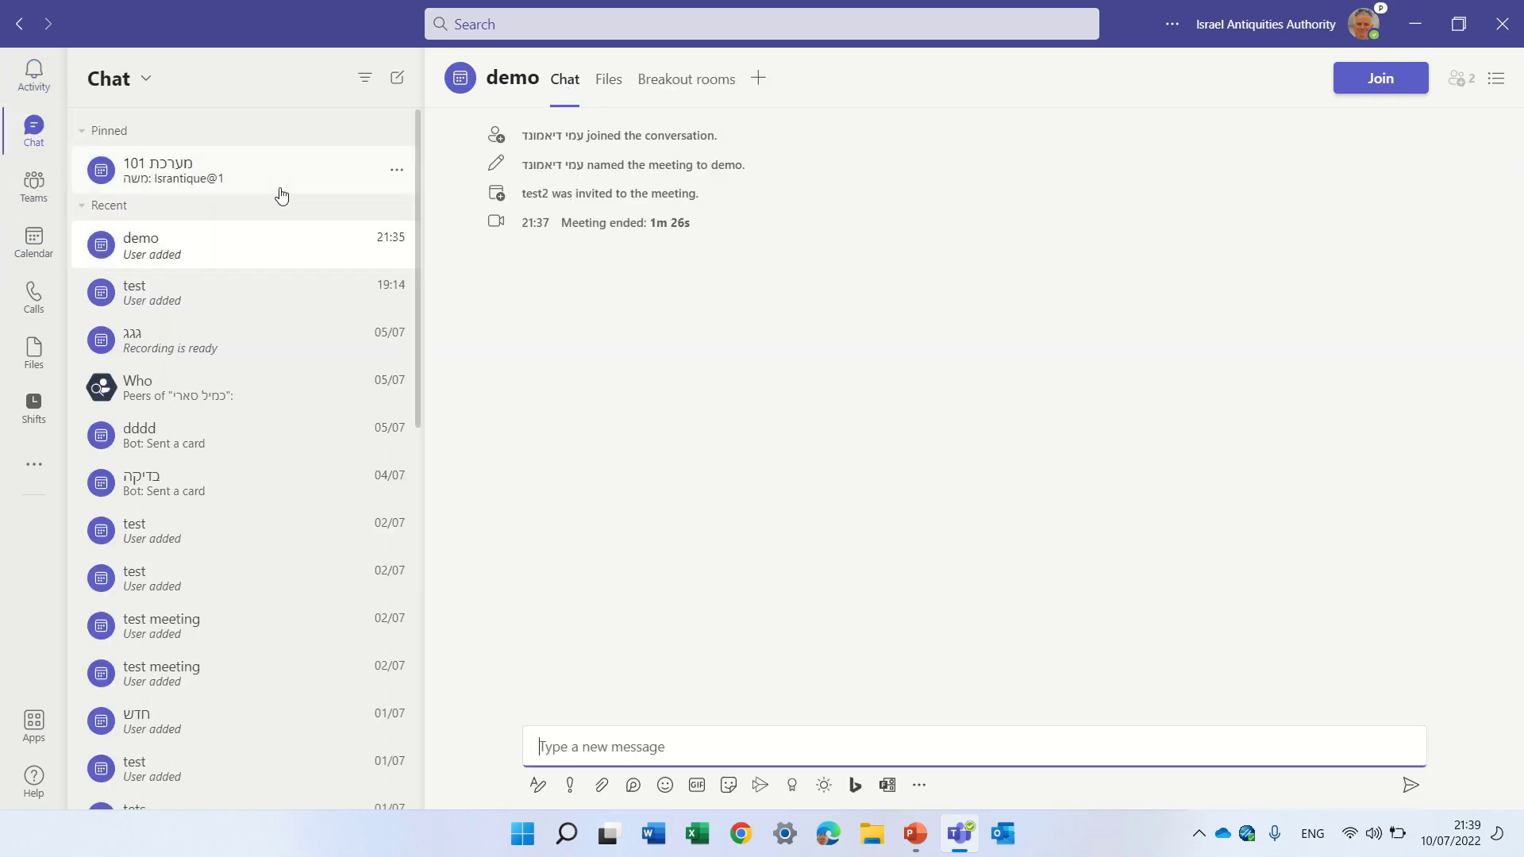
click(163, 252)
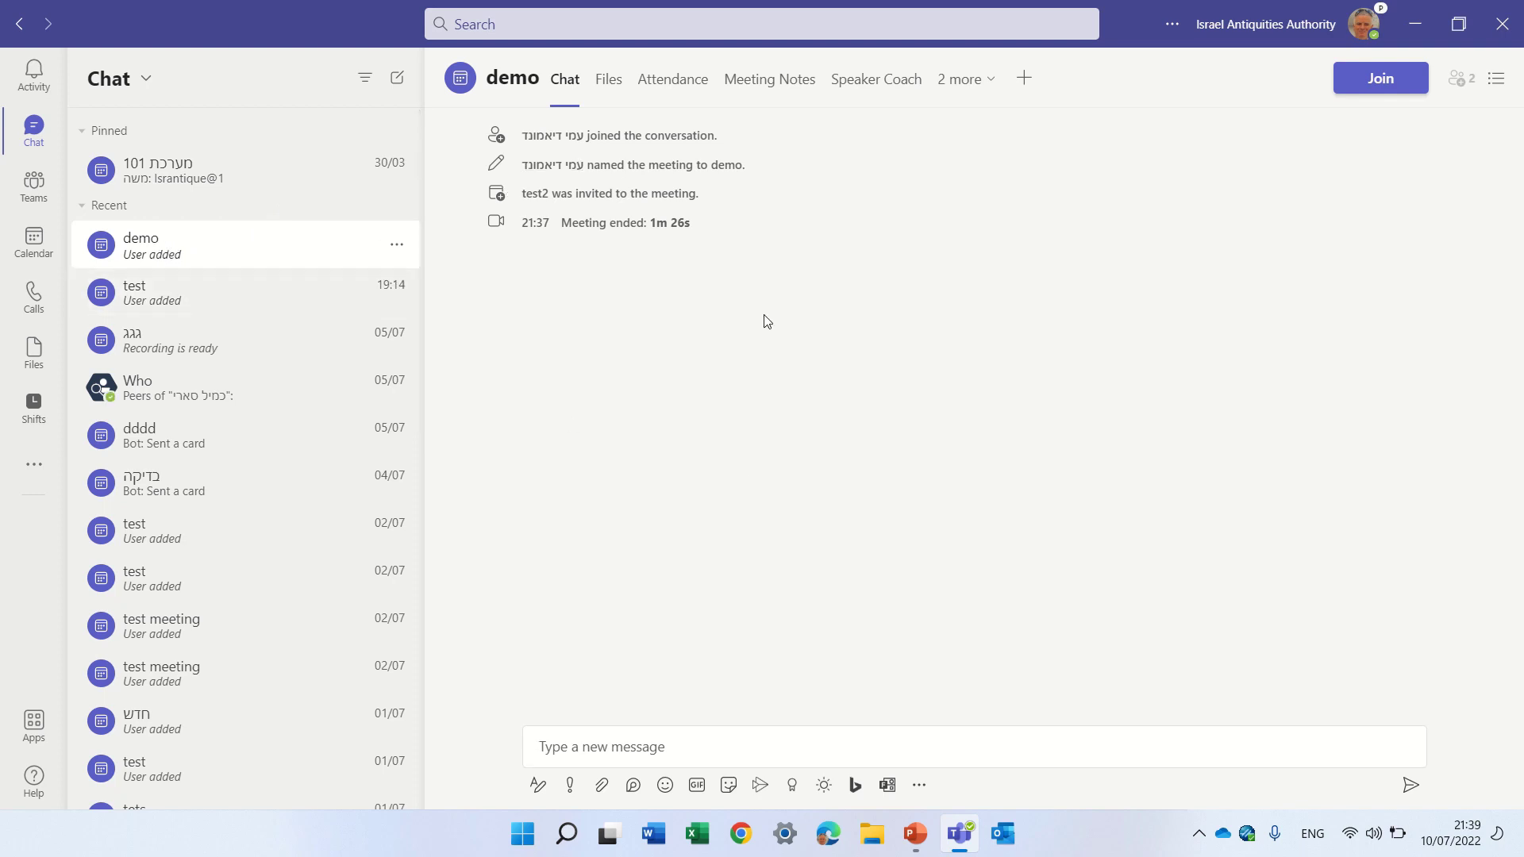
click(885, 82)
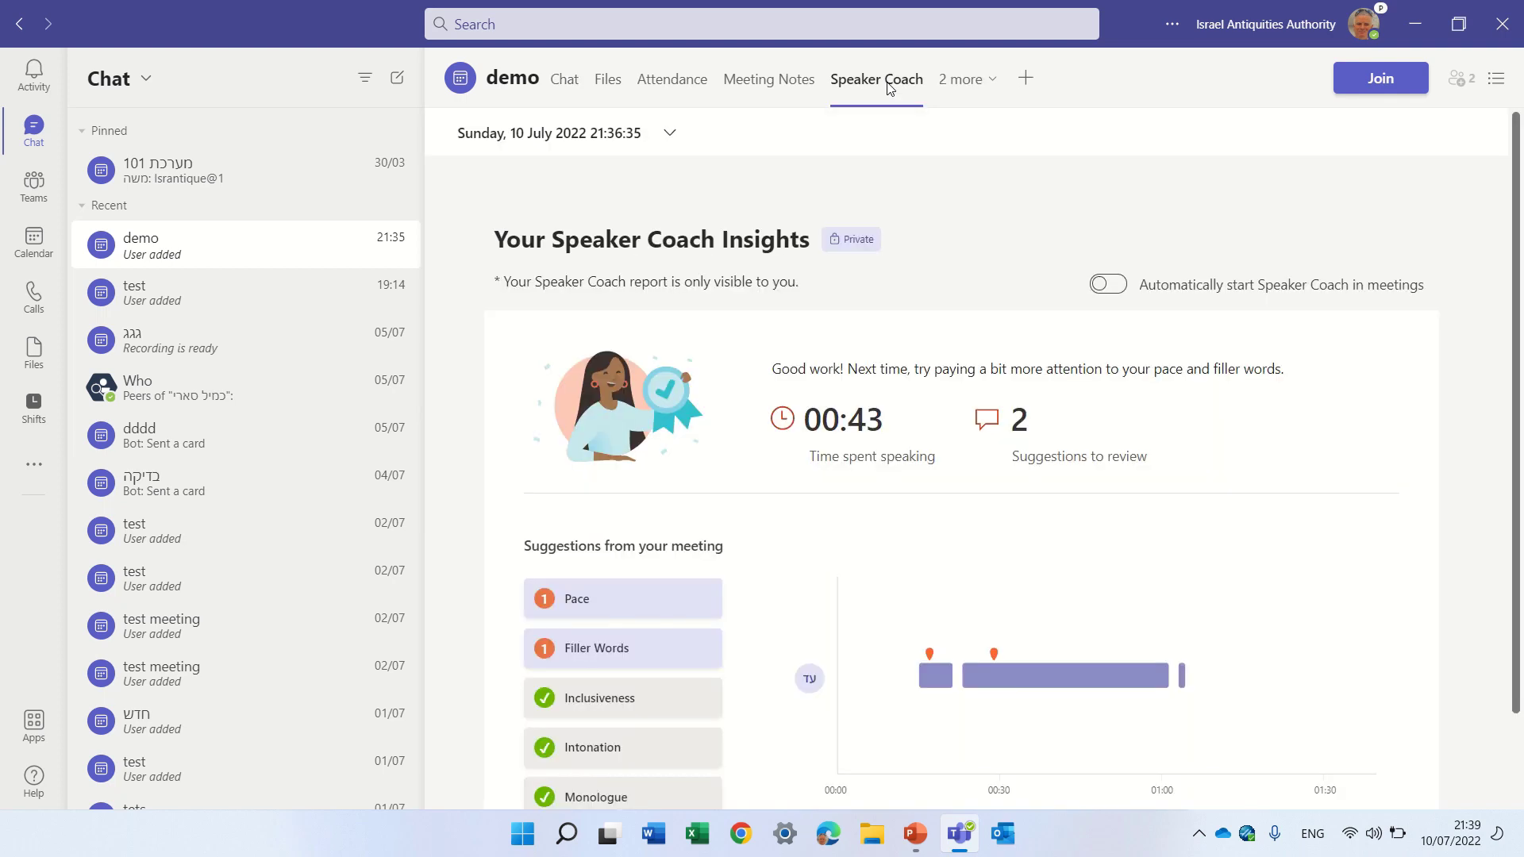
click(667, 139)
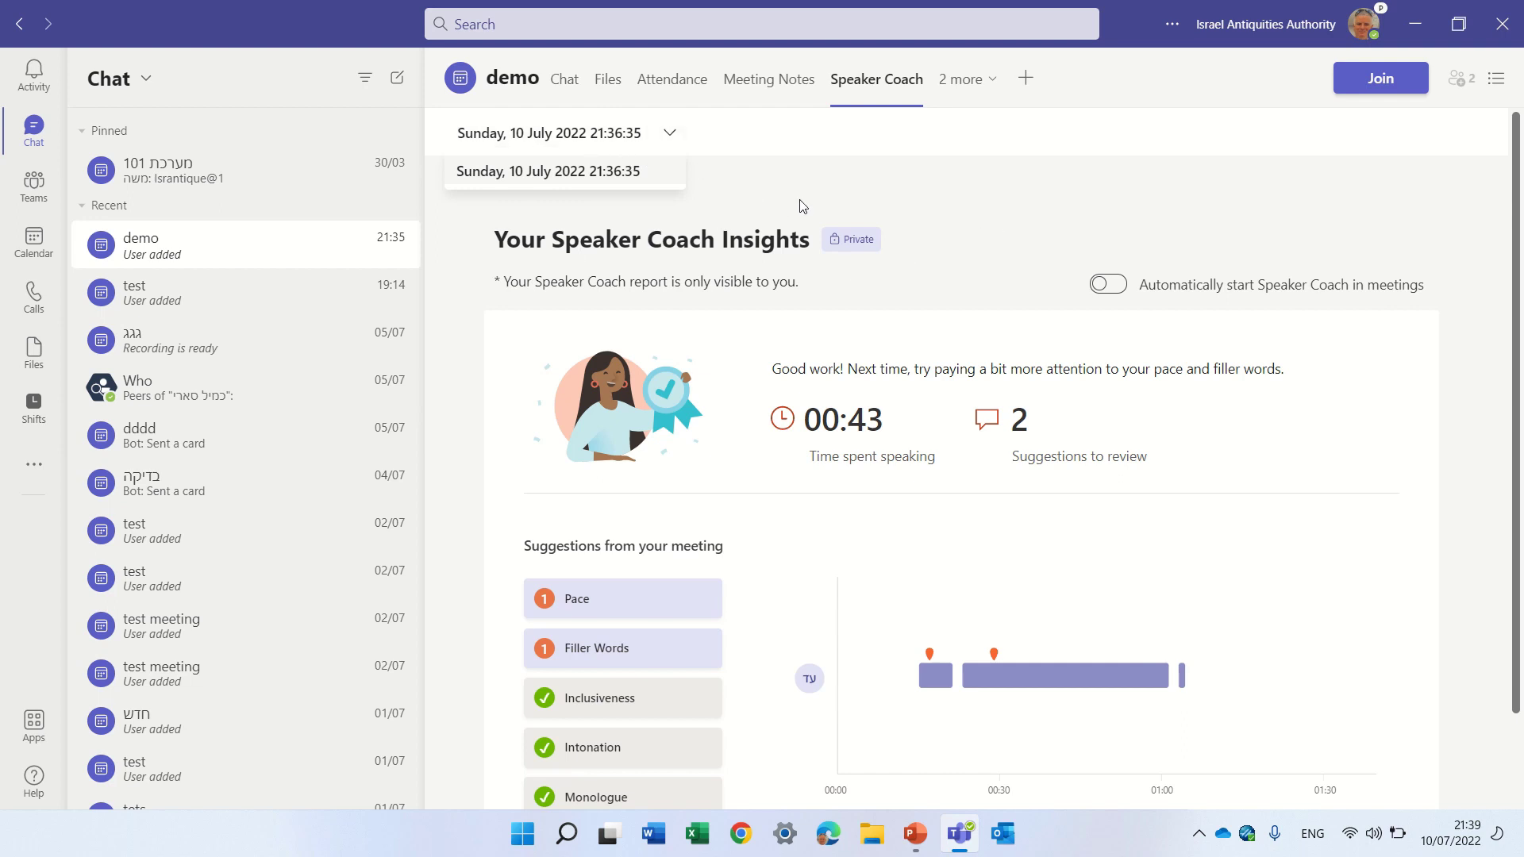
Step: Open the 21:24 Speaker Coach report from the activity feed and review its Pace suggestion, including "Speed up a bit"
click(46, 77)
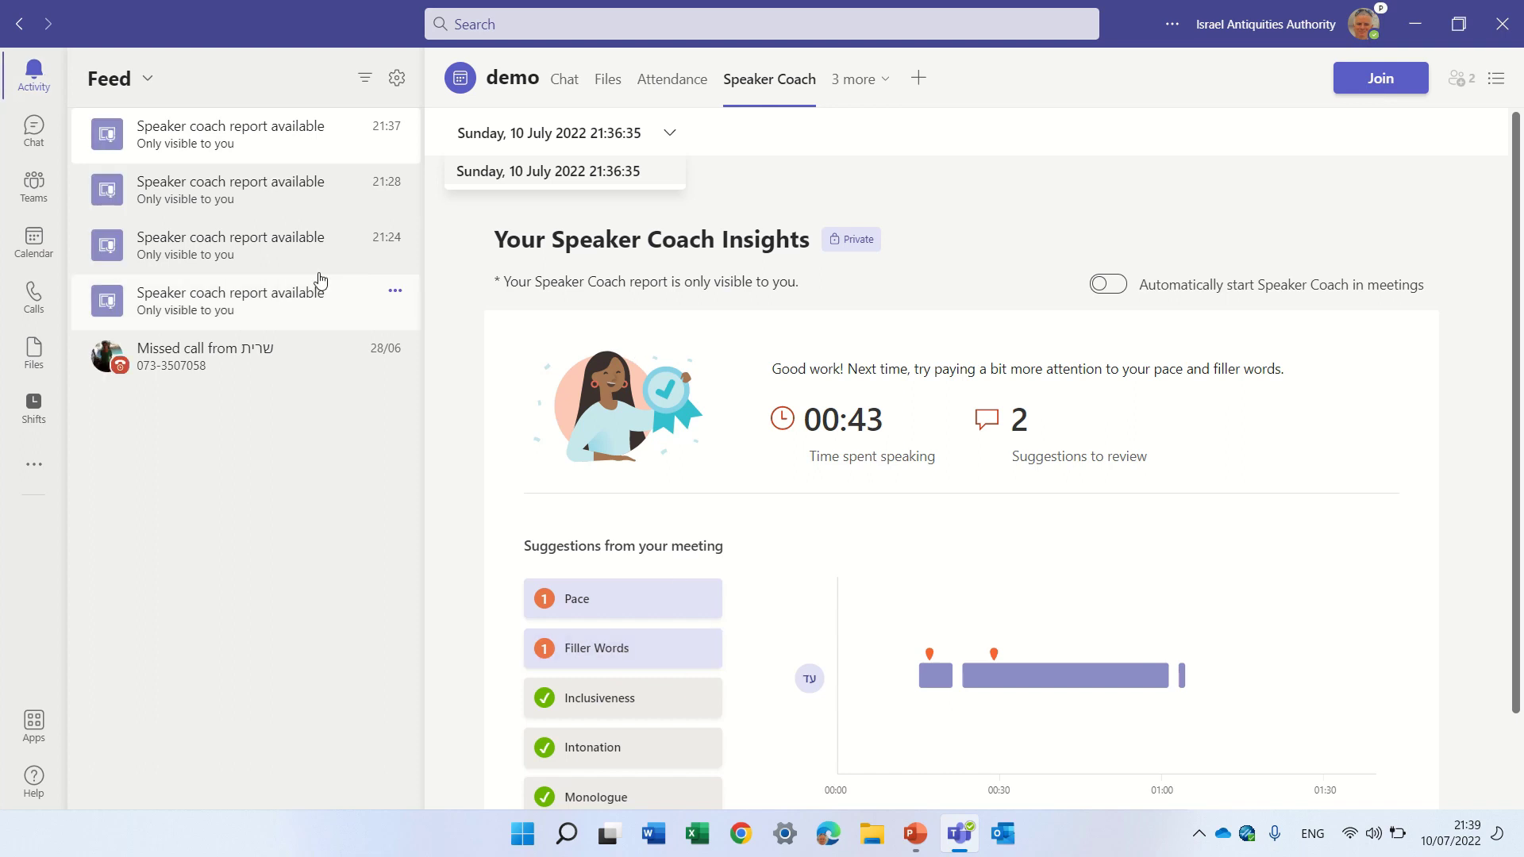
click(242, 208)
click(232, 247)
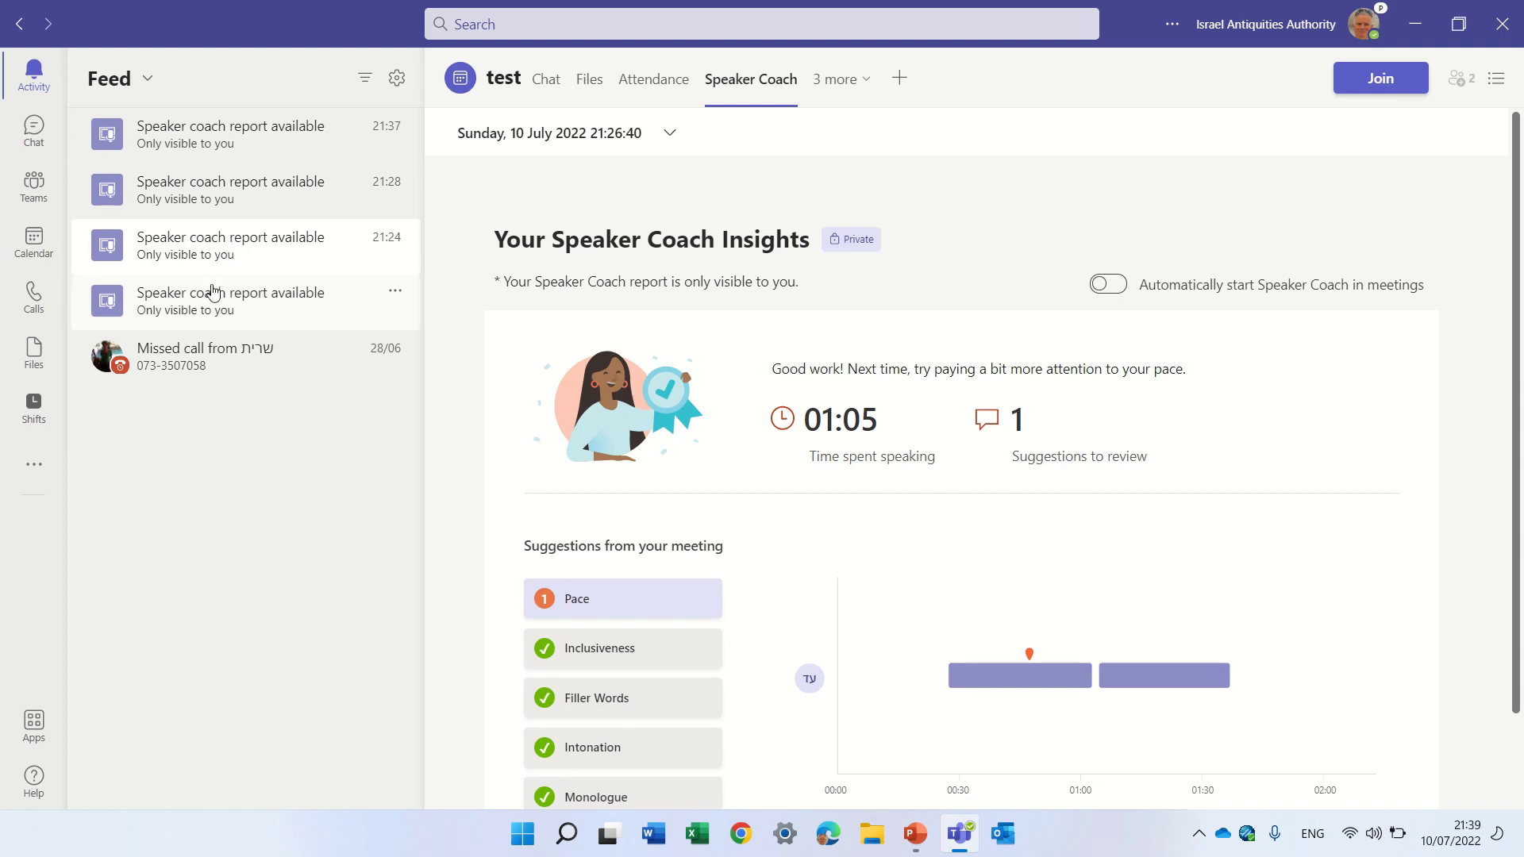
drag(1522, 350, 1520, 478)
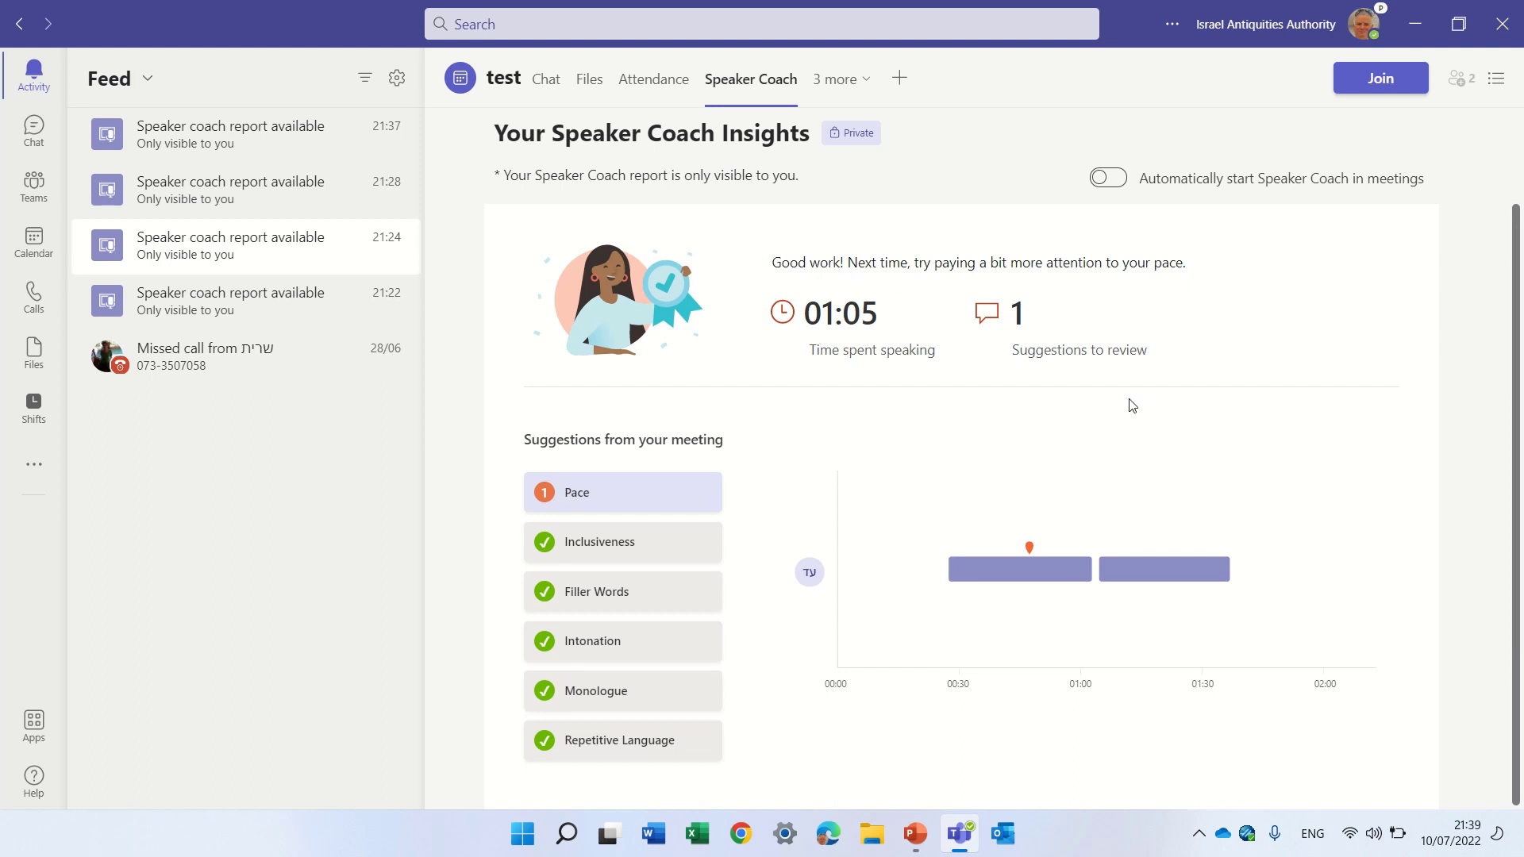
click(577, 496)
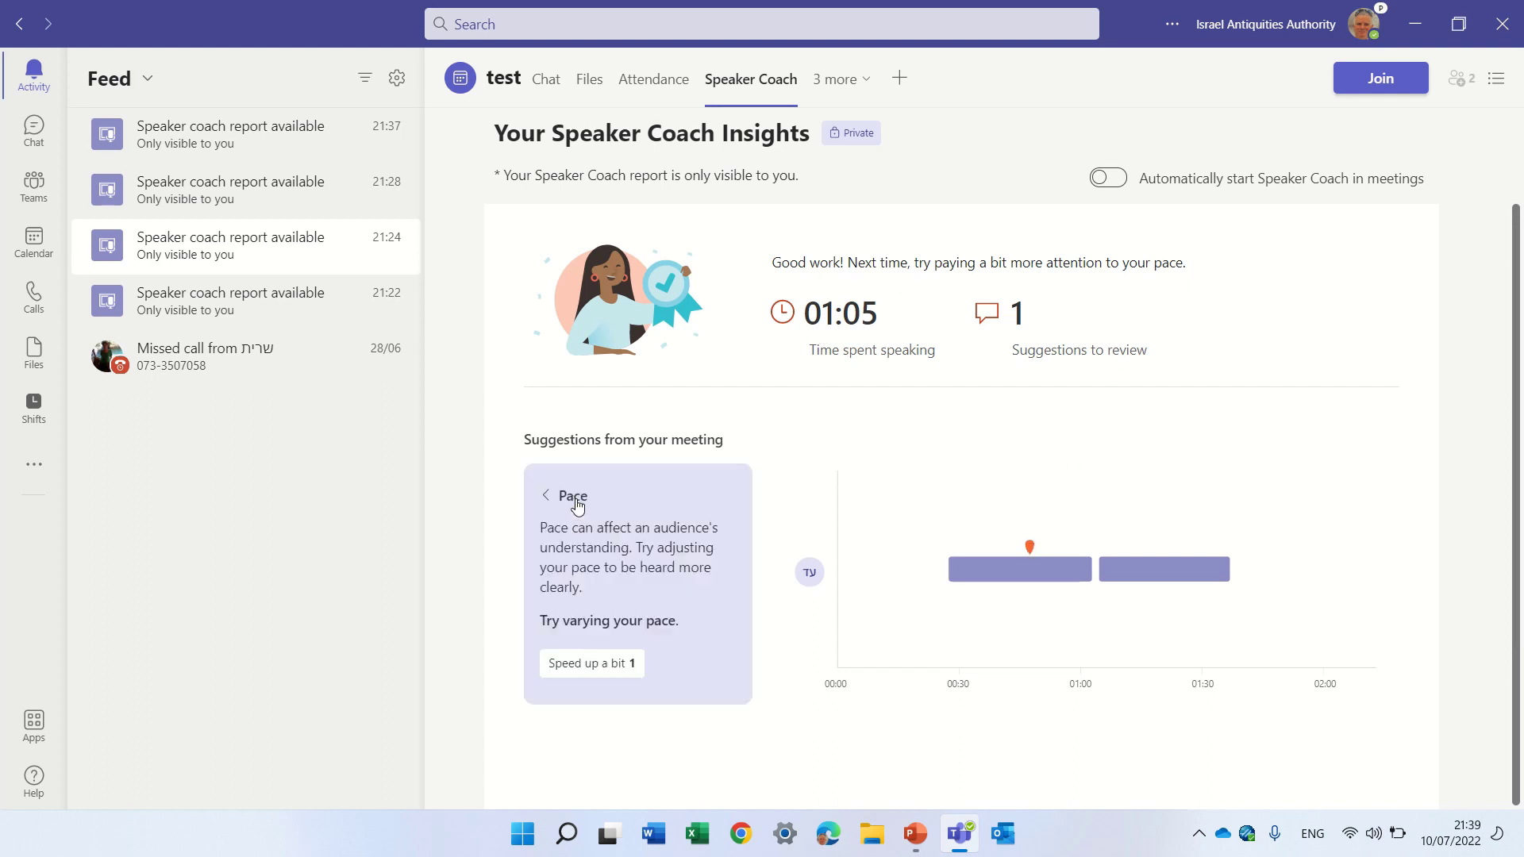
click(592, 667)
click(547, 496)
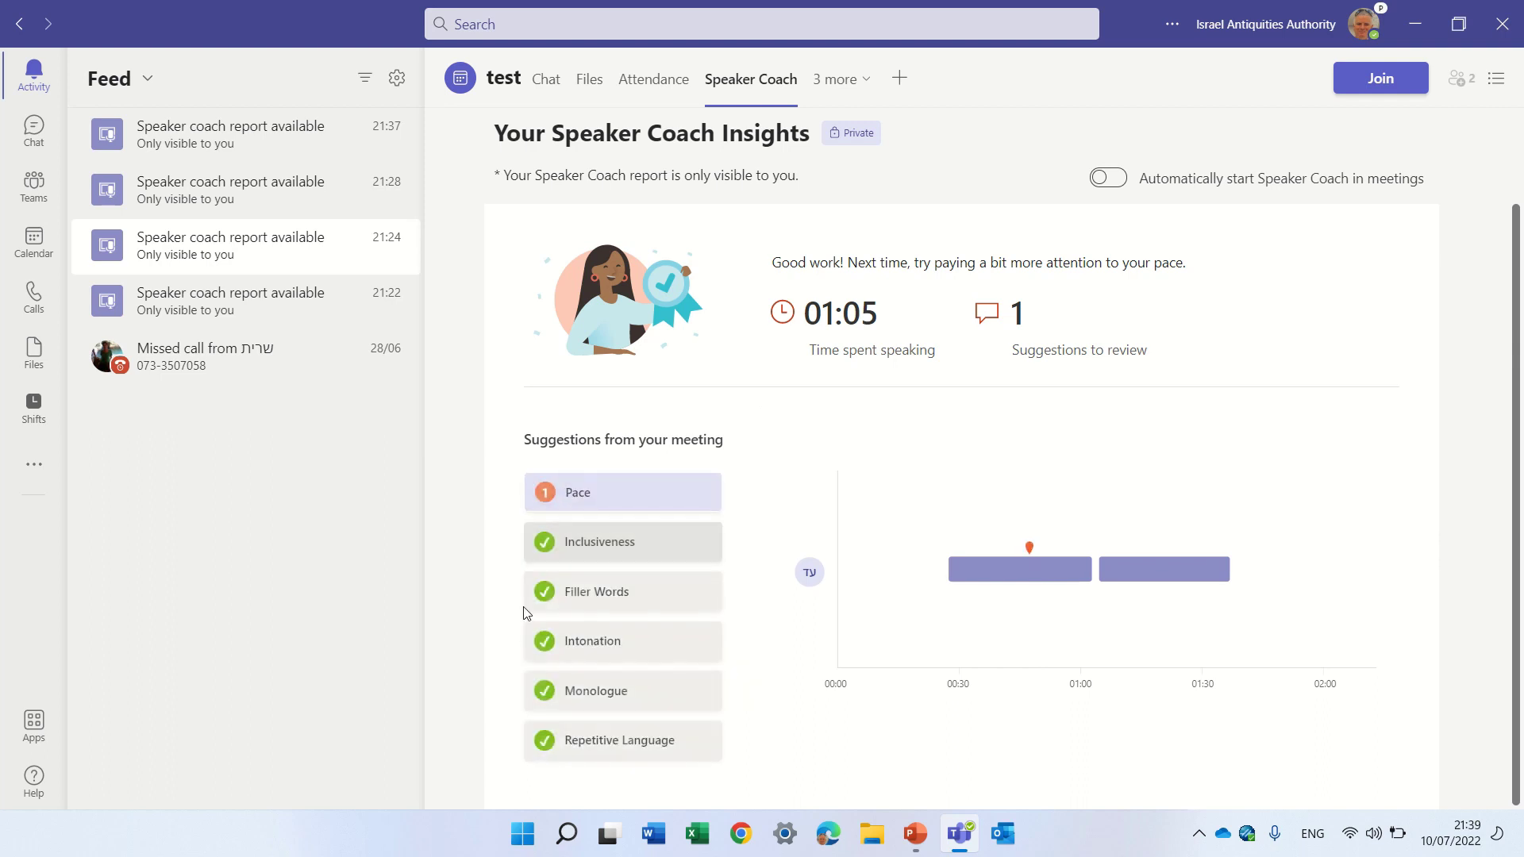
Step: Review the Filler Words and Repetitive Language feedback in the test meeting's Speaker Coach report
click(605, 597)
click(547, 497)
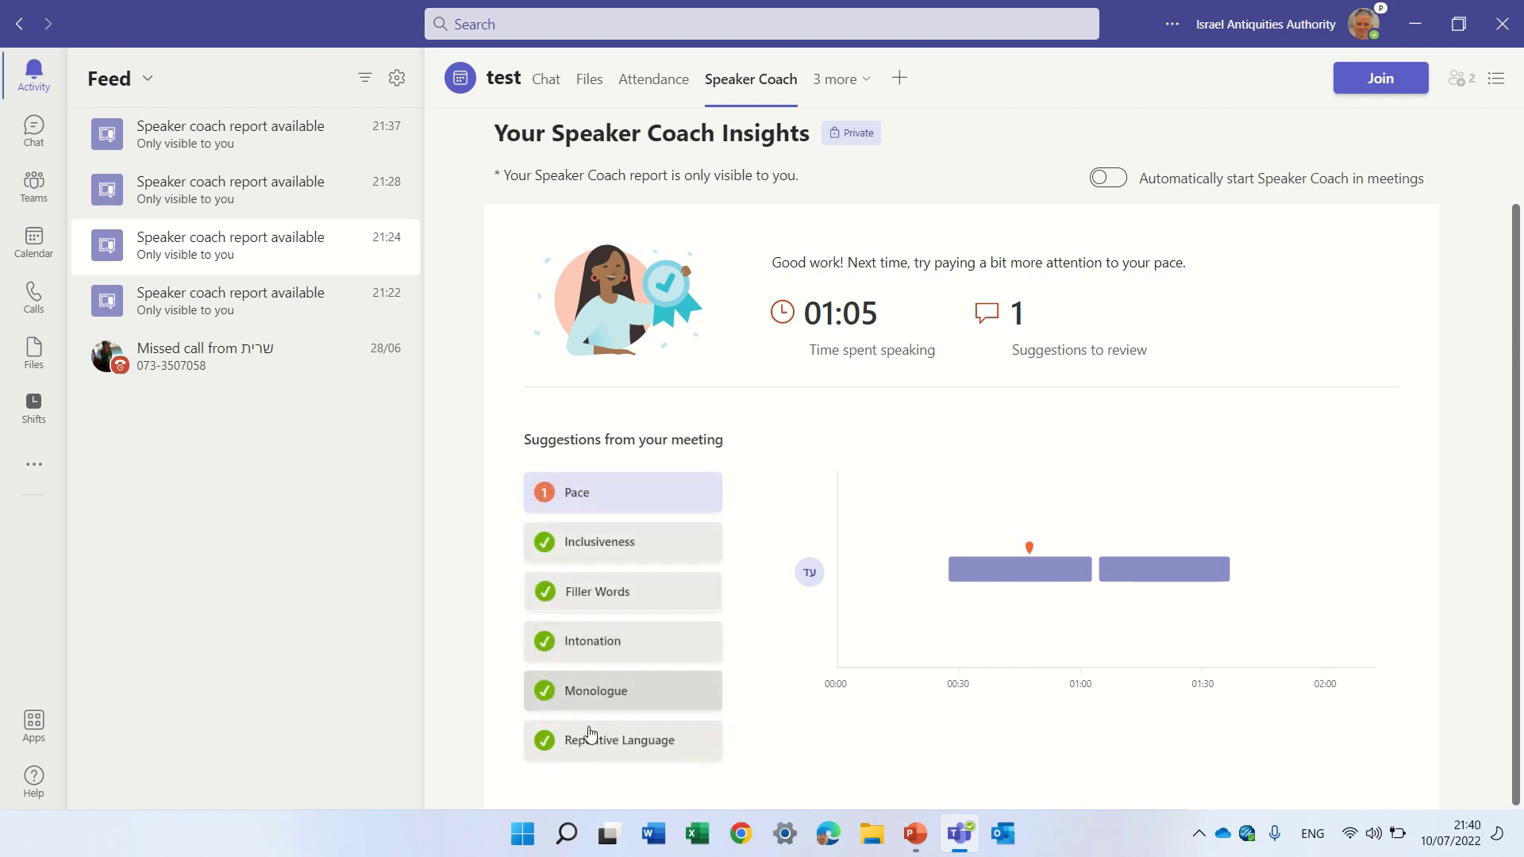
click(588, 734)
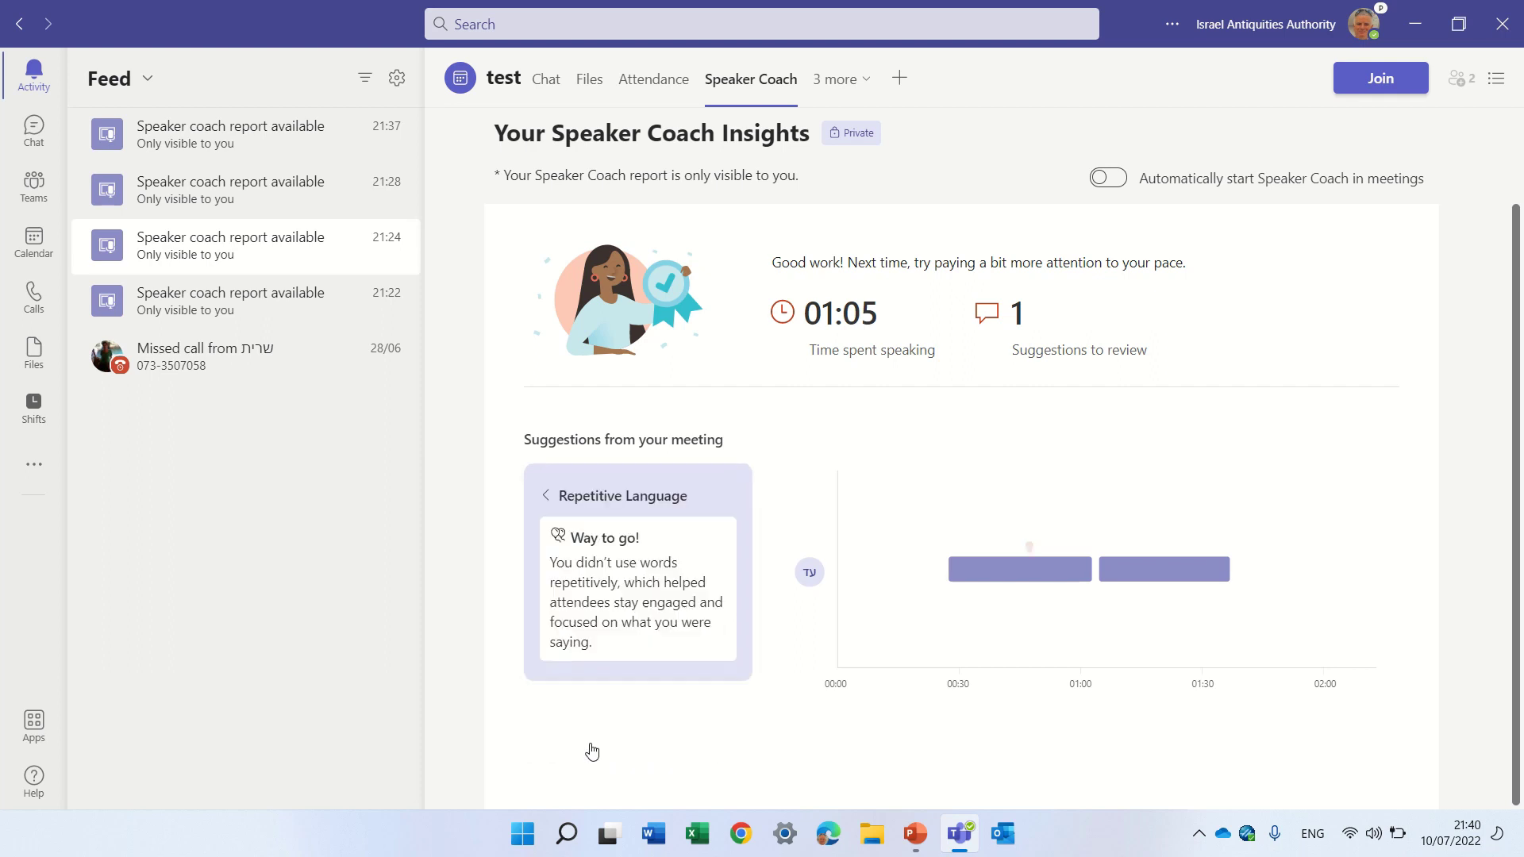
click(547, 497)
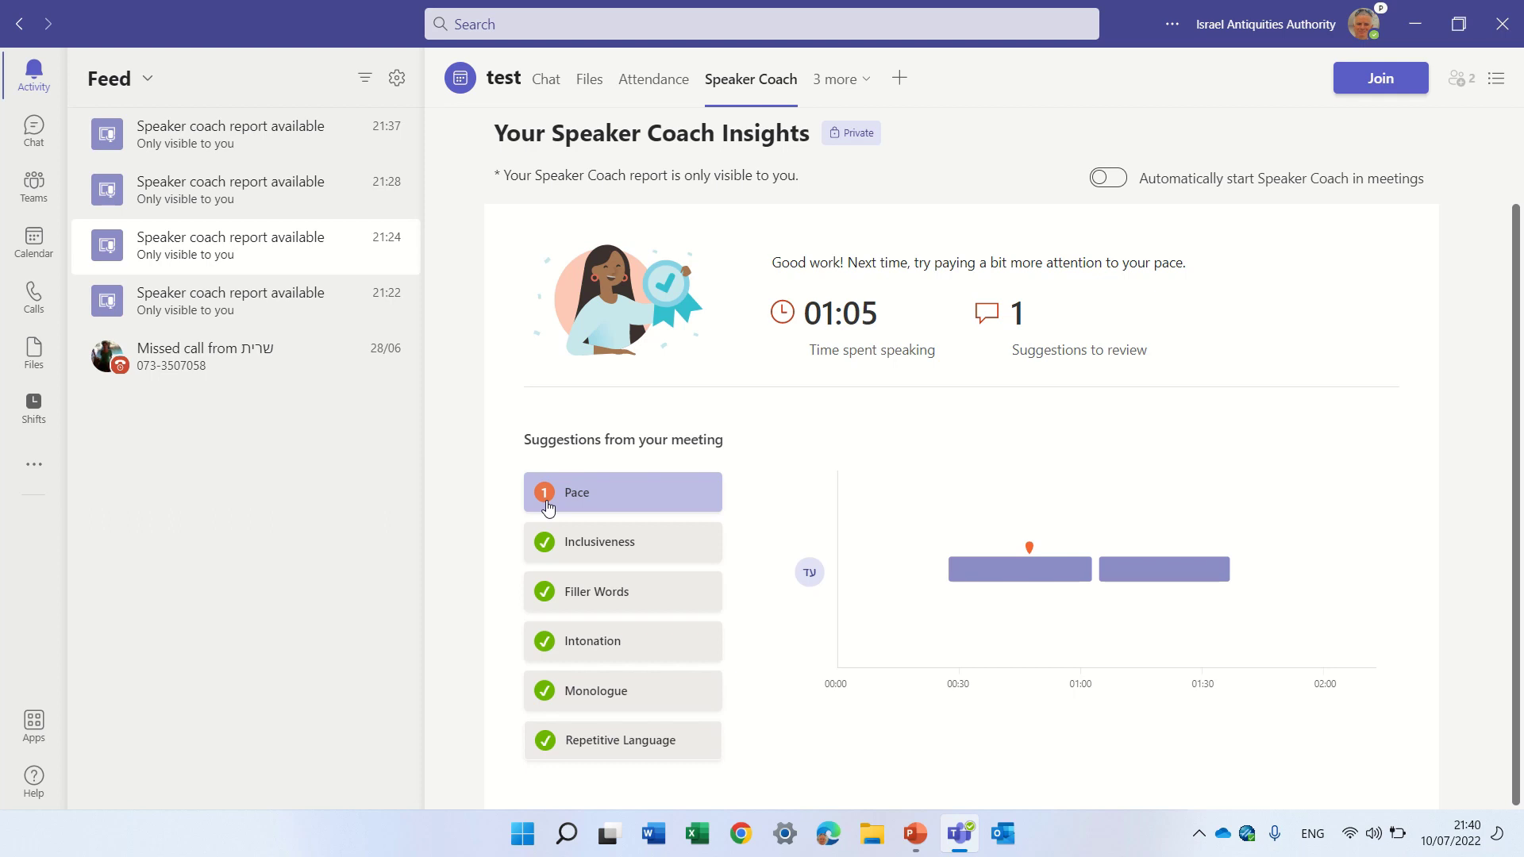
click(1436, 196)
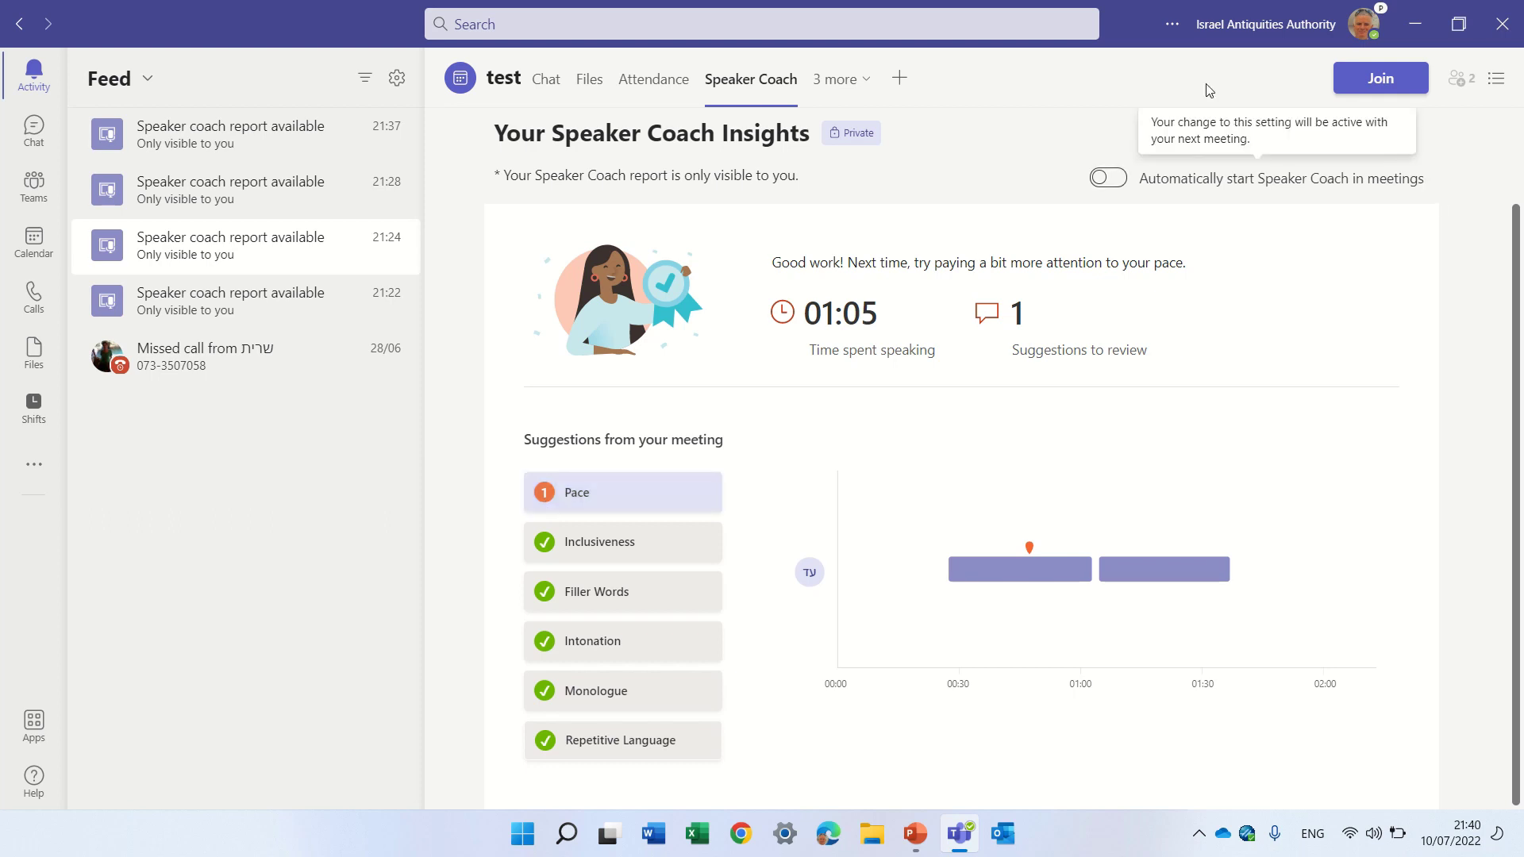
click(1182, 30)
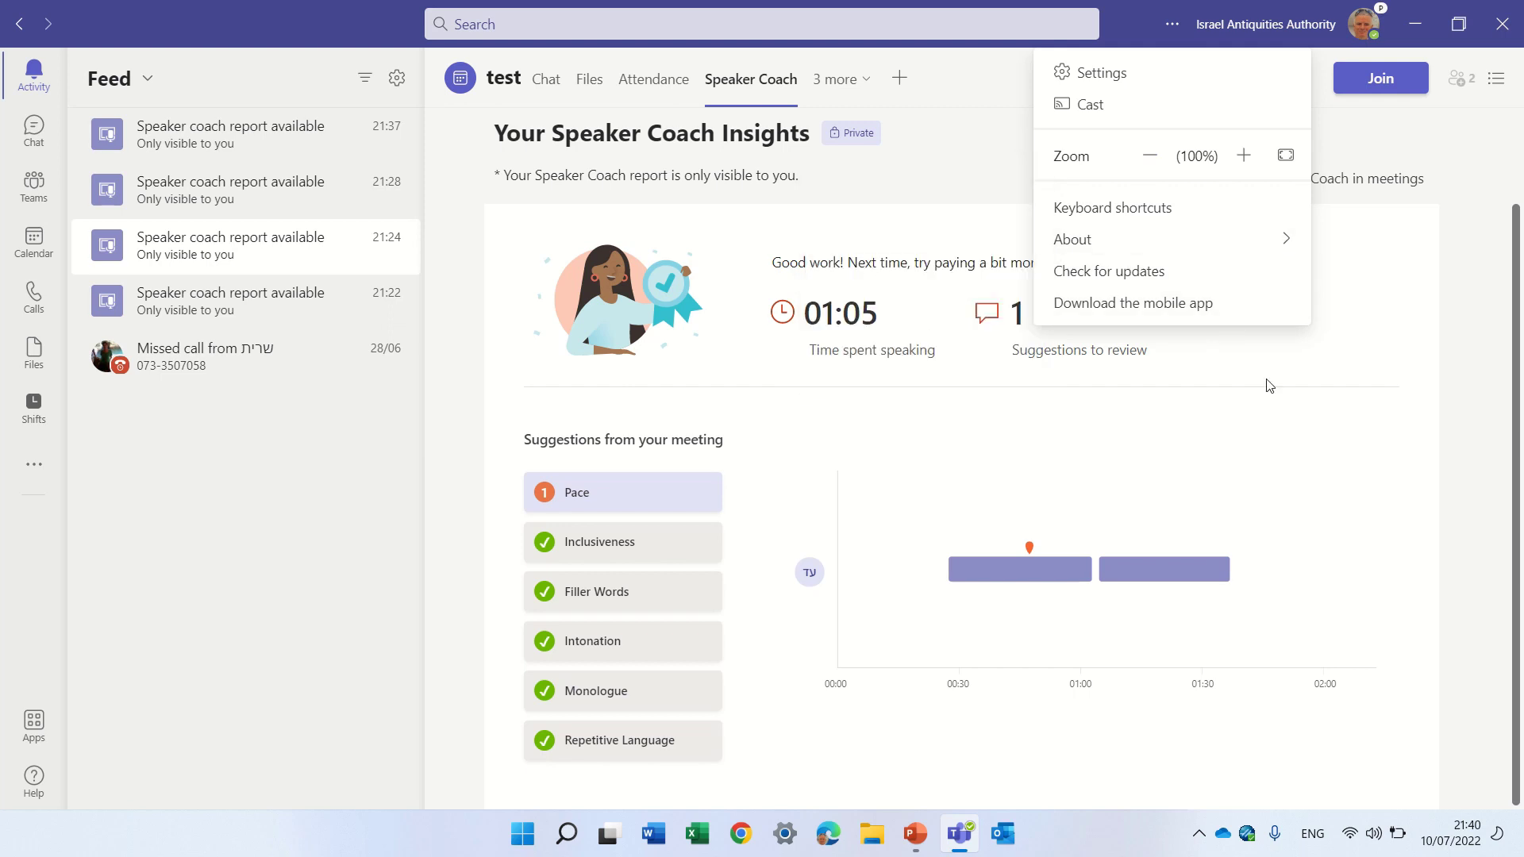
click(1372, 493)
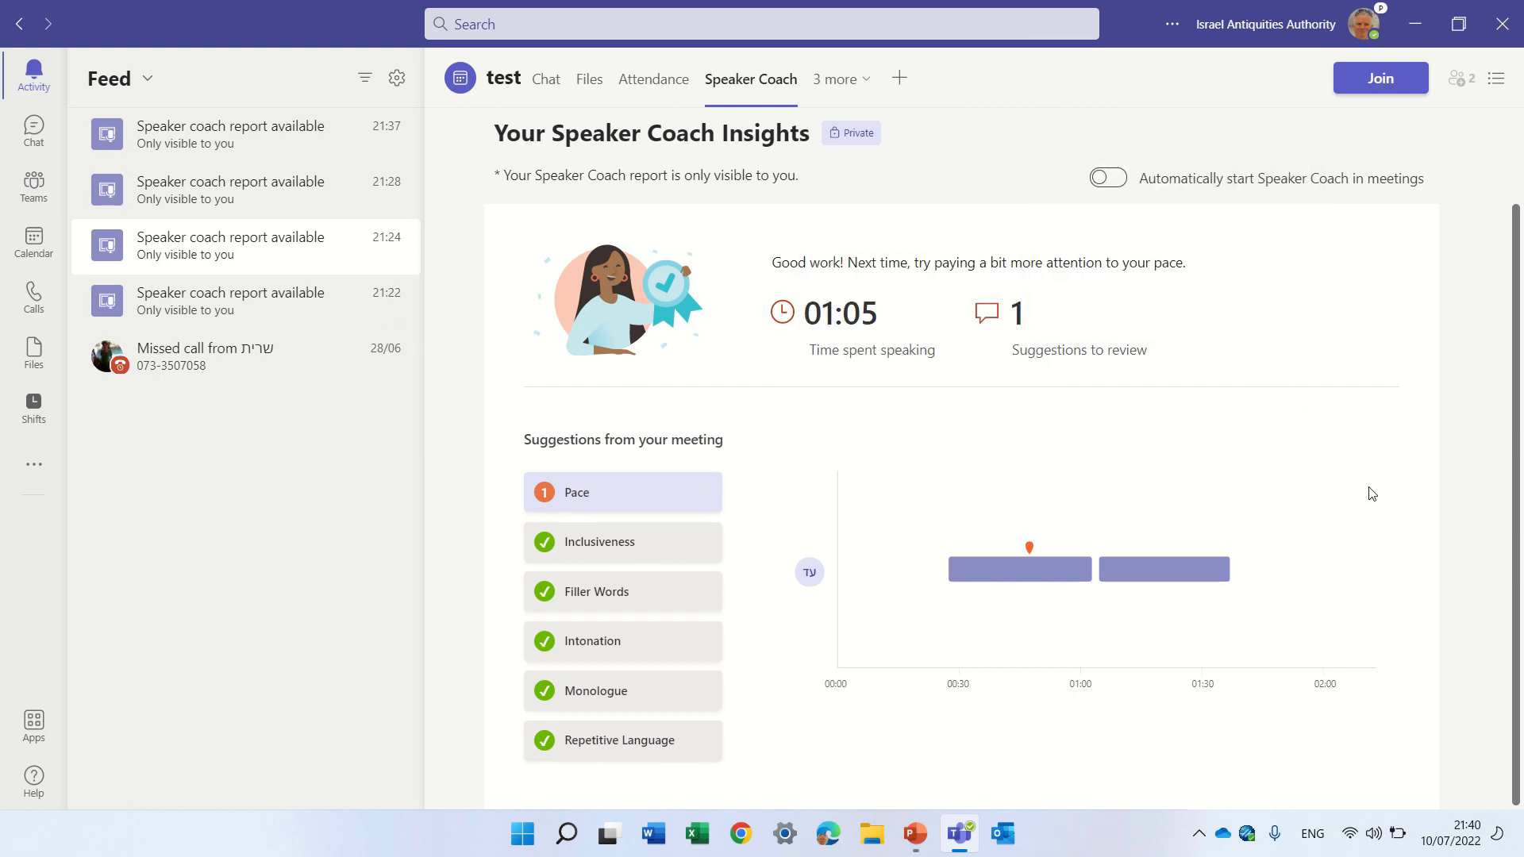